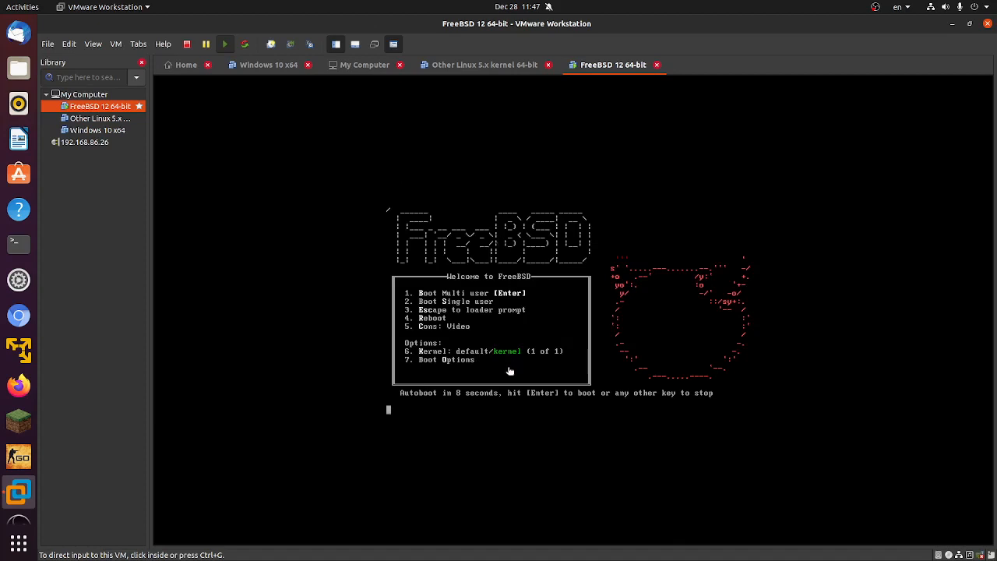
Step: Boot the FreeBSD virtual machine into the installer and choose Install at the welcome dialog
click(510, 365)
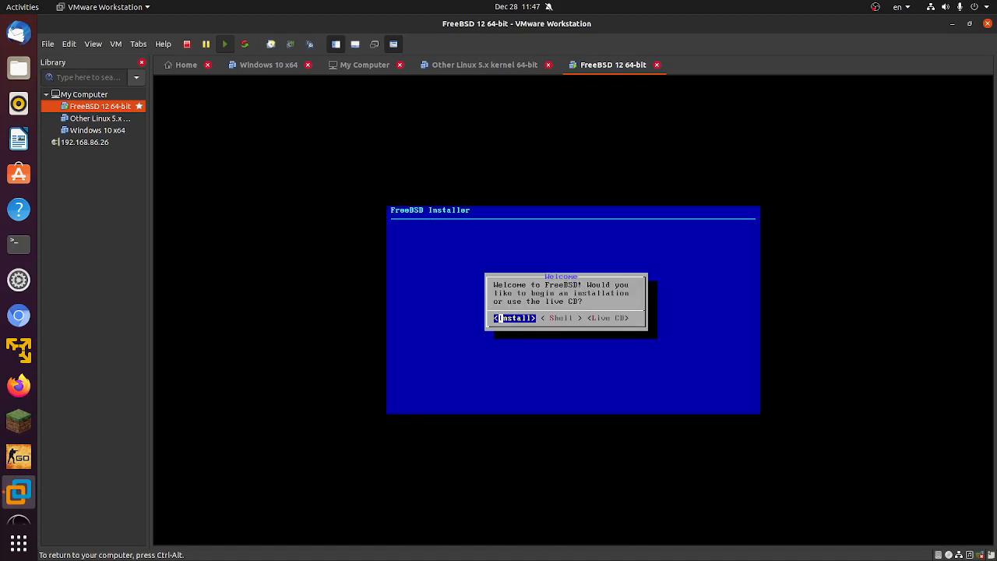
key(Right)
key(Right)
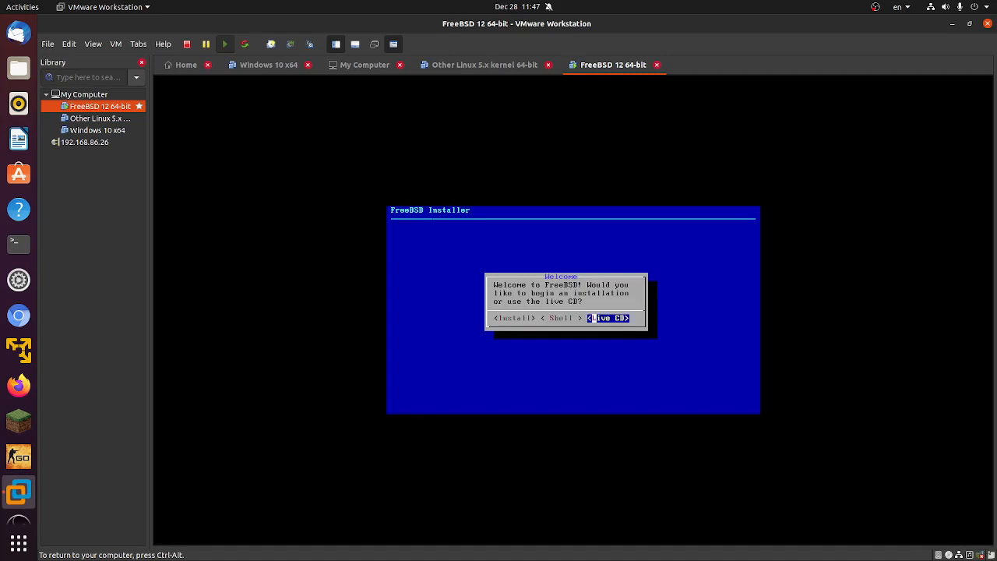
key(Left)
key(Left)
key(Return)
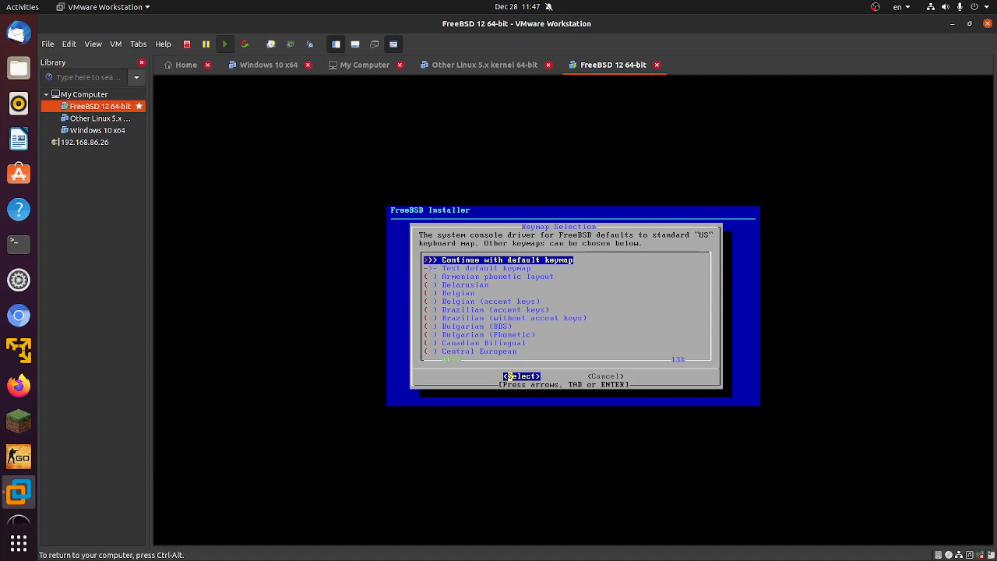
Step: Continue with the default keymap and set the machine's hostname to quirkytech
key(Return)
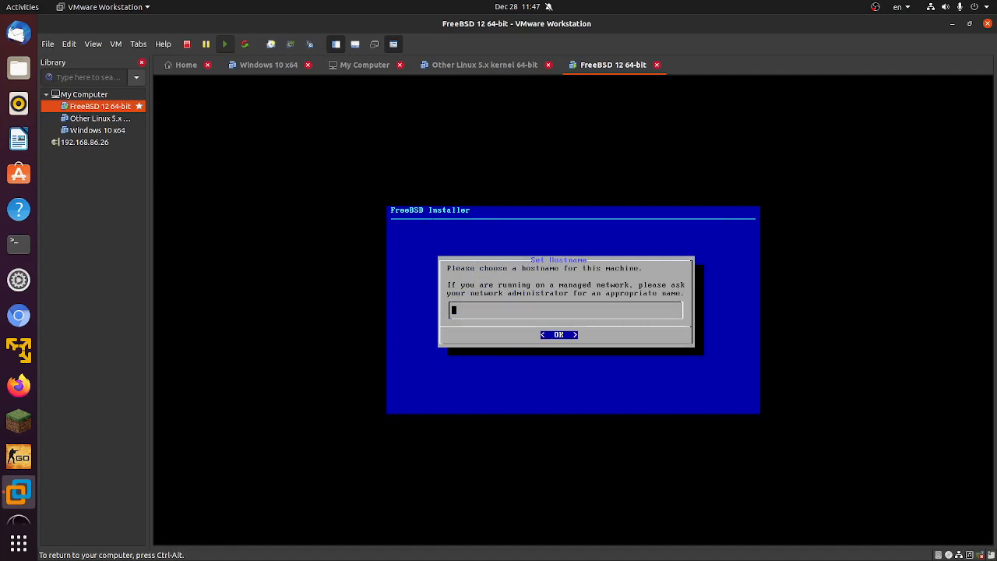
text(quirkytech)
key(Return)
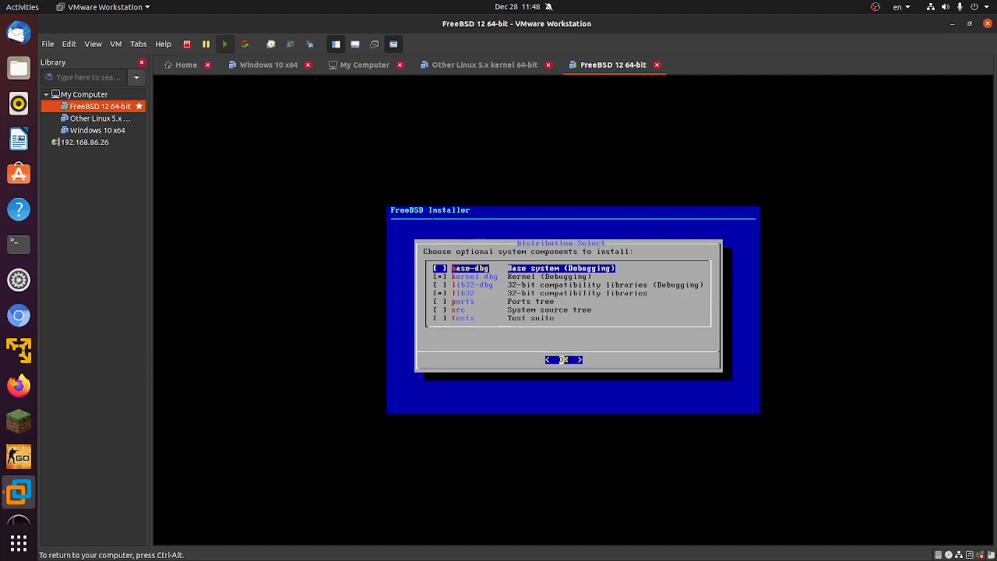
Step: Accept the default optional system components in the distribution selection list
key(Down)
key(Down)
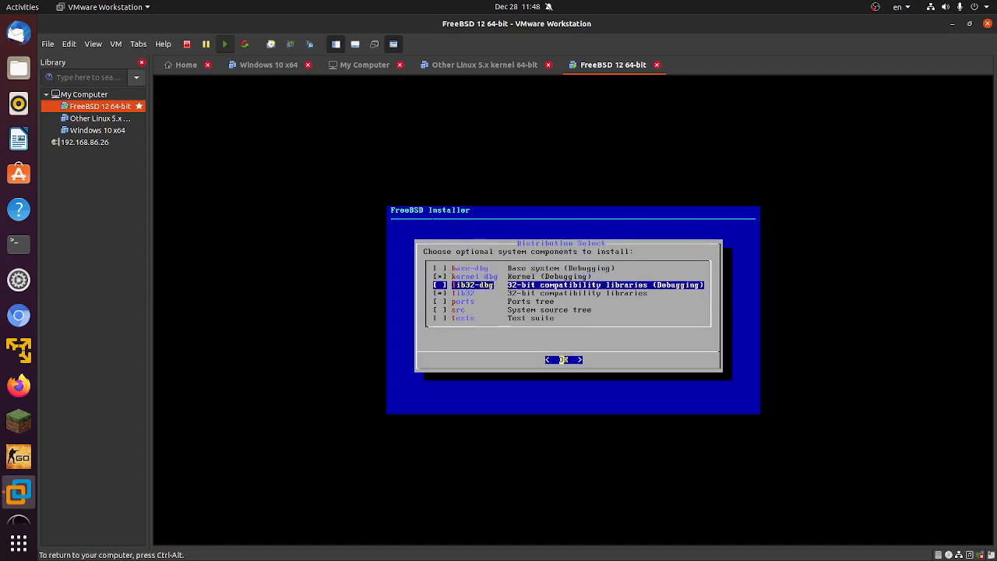
key(Down)
key(Down)
key(Down)
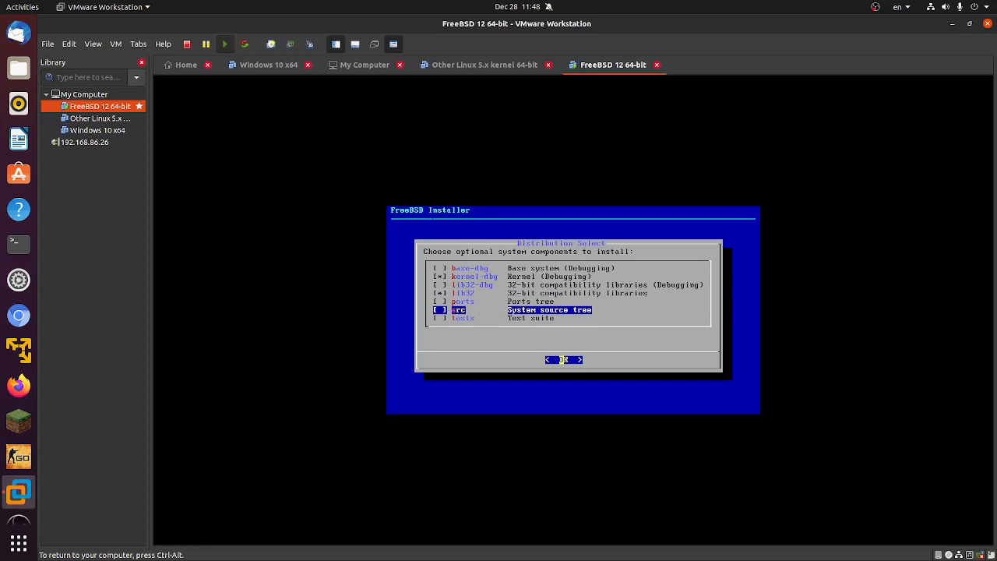
key(Up)
key(Up)
key(Up)
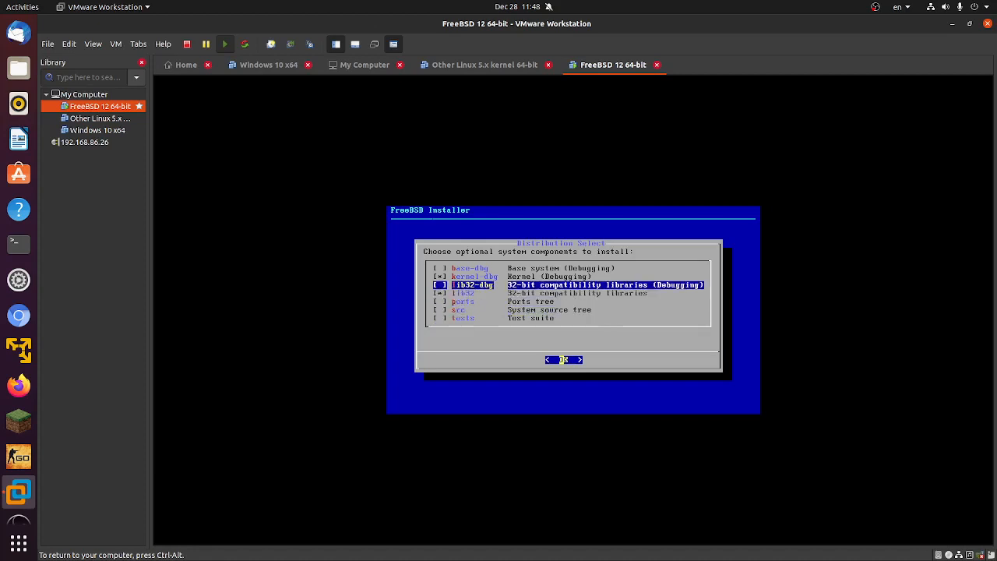
key(Return)
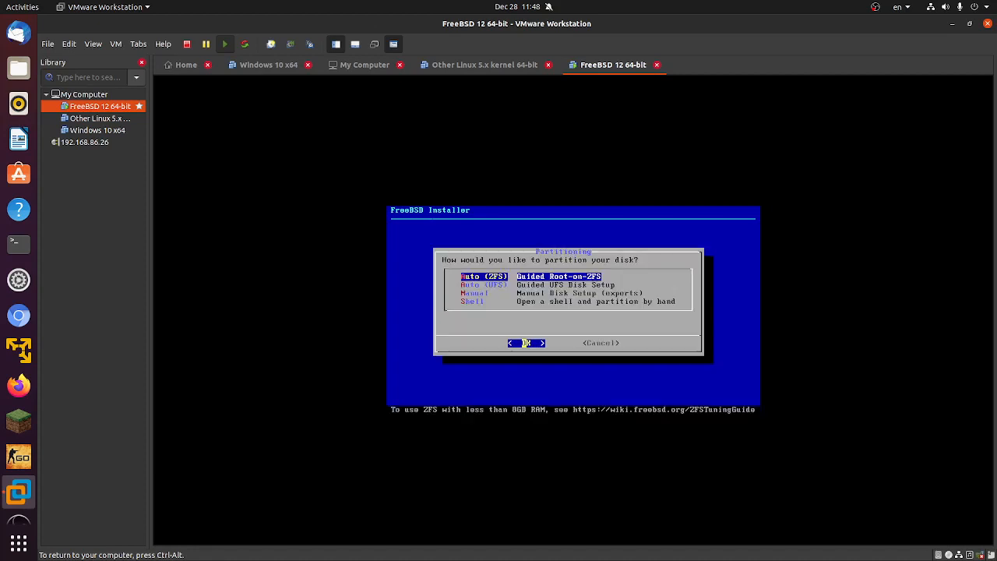
Step: Try Auto (ZFS) partitioning, cancel its configuration and restart the installation
key(Return)
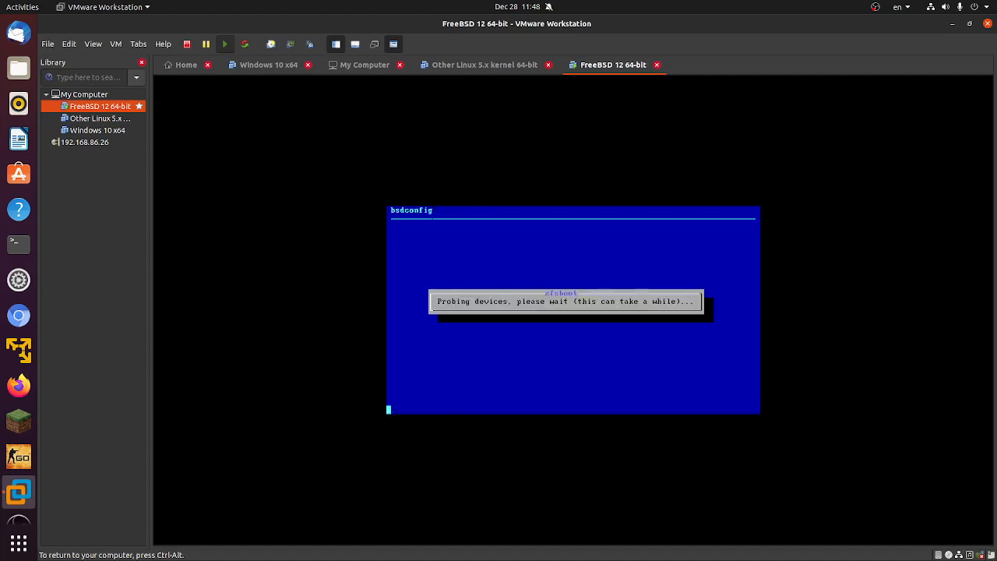
key(Tab)
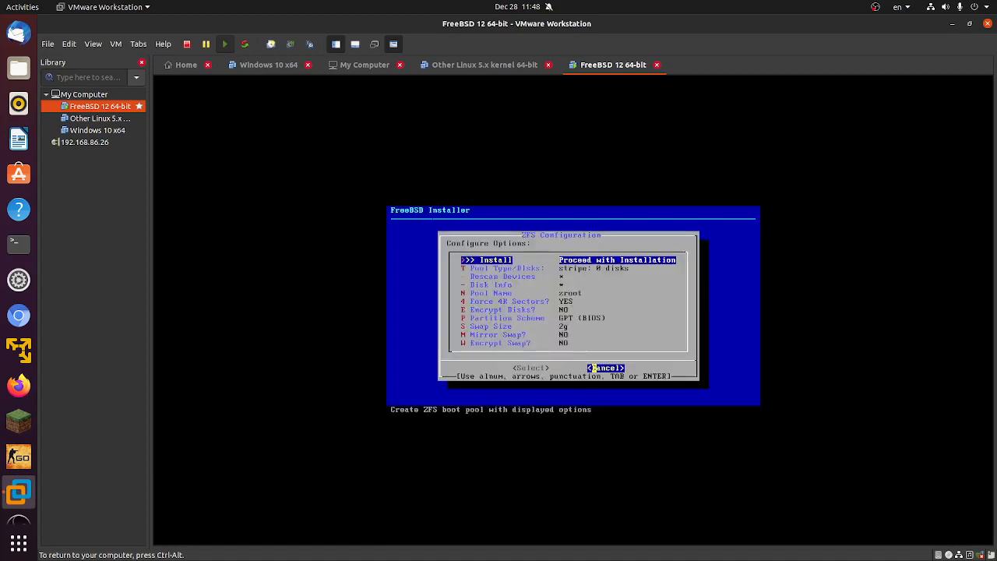
key(Return)
key(Tab)
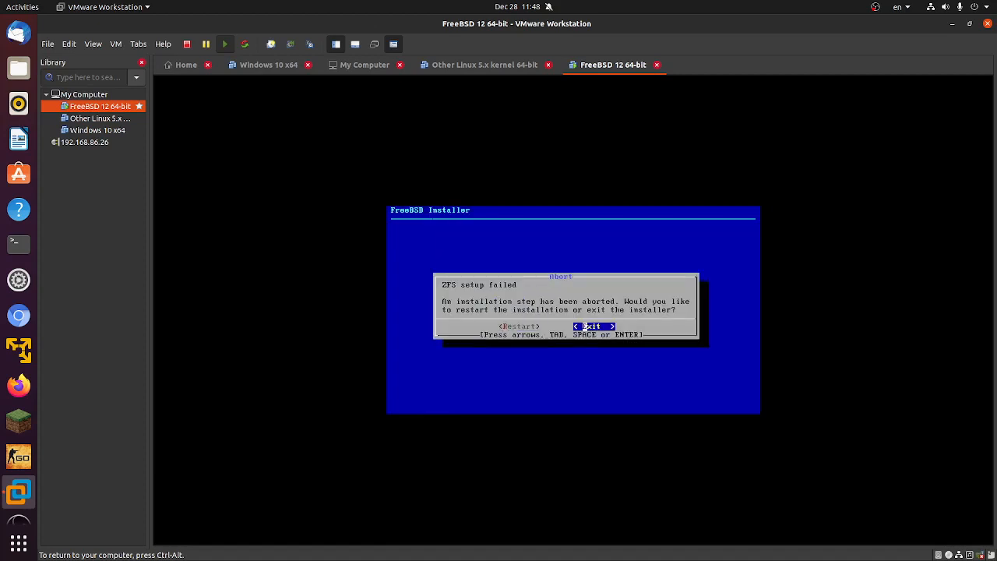
key(Return)
Step: Re-enter hostname quirkytech with the default keymap and components, then cancel partitioning back to the welcome dialog
key(Return)
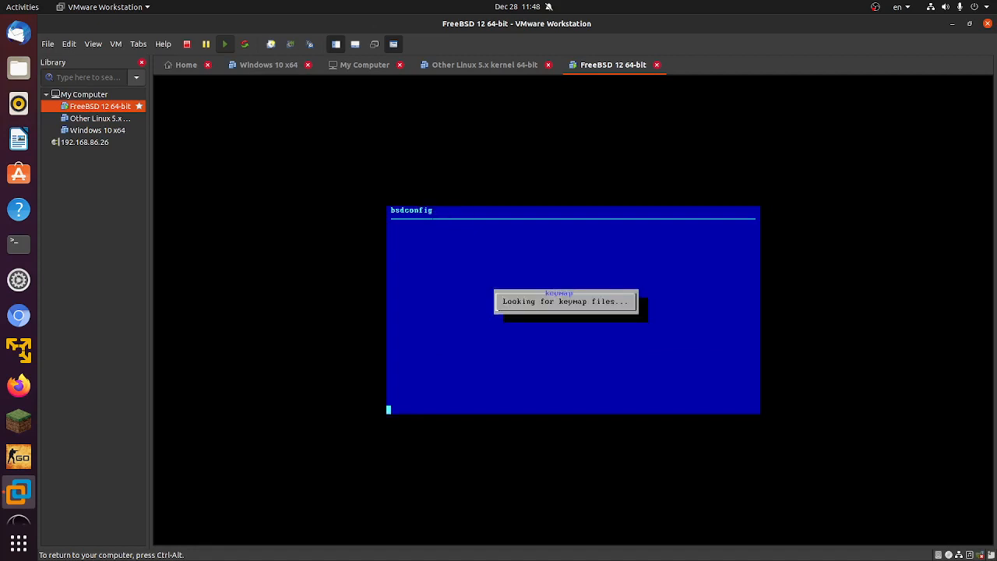
key(Return)
text(quirkytech)
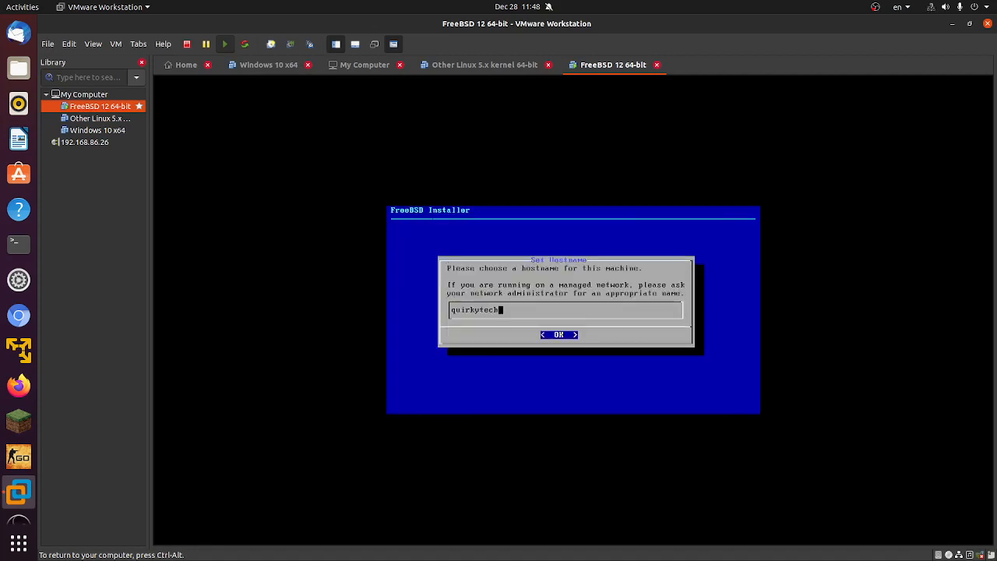
key(Return)
key(Return)
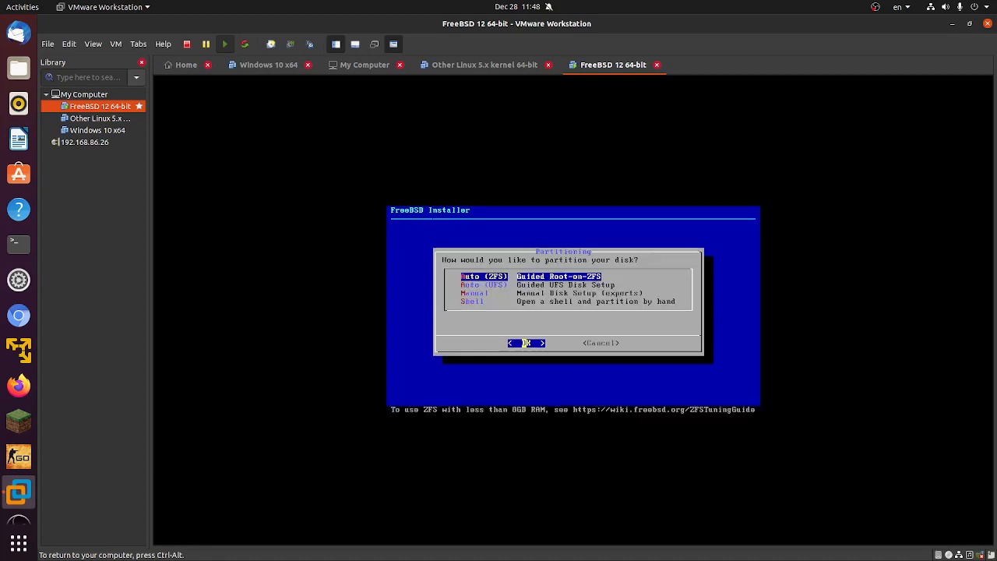
key(Right)
Step: Restart the installation, keeping the default keymap, the hostname and the default optional components
key(Return)
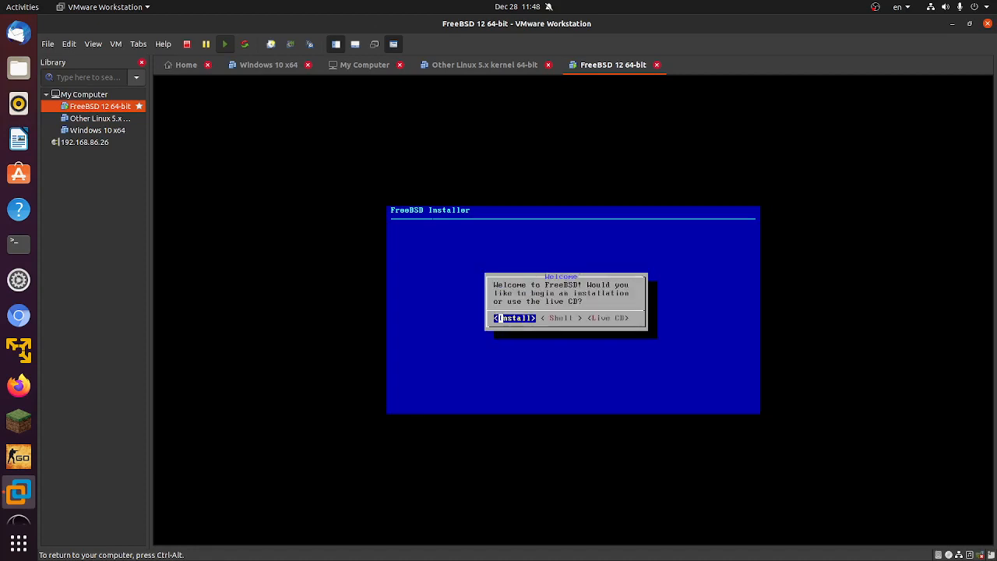
key(Return)
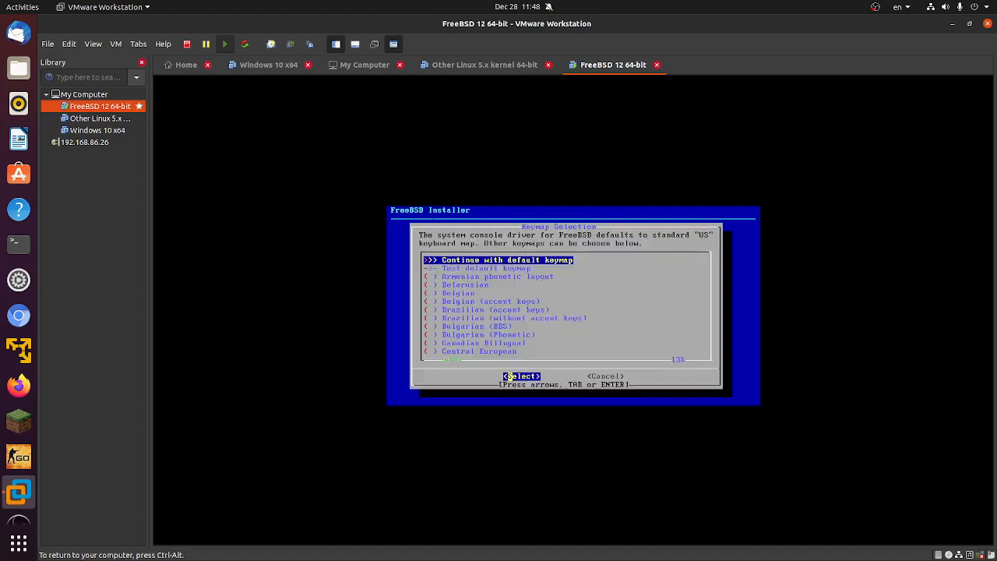
key(Return)
key(Return)
key(Down)
key(Down)
key(Down)
key(Down)
key(Down)
key(Down)
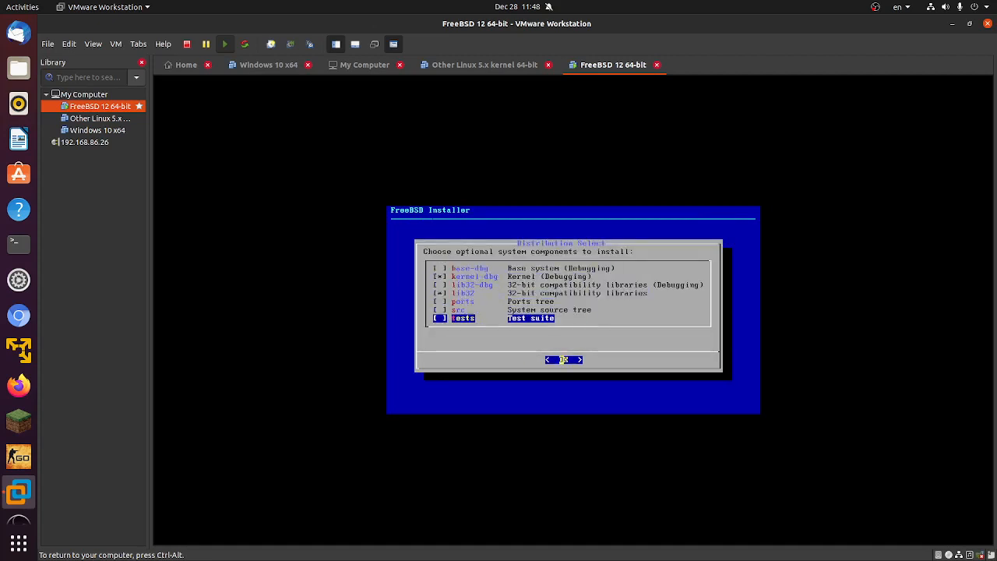
key(Up)
key(Down)
key(Return)
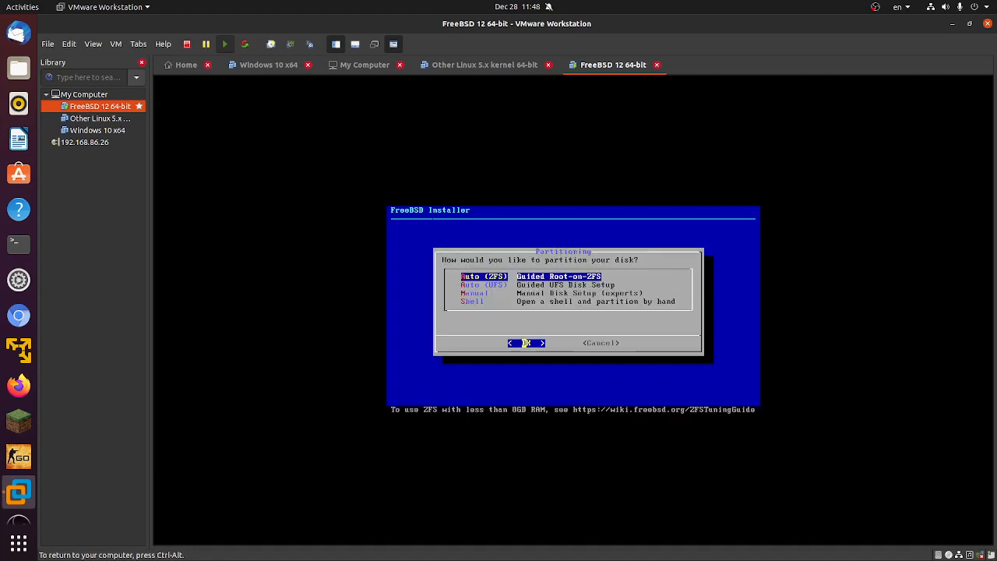
Step: Choose Auto (ZFS) guided partitioning and open the pool type and disks option
key(Down)
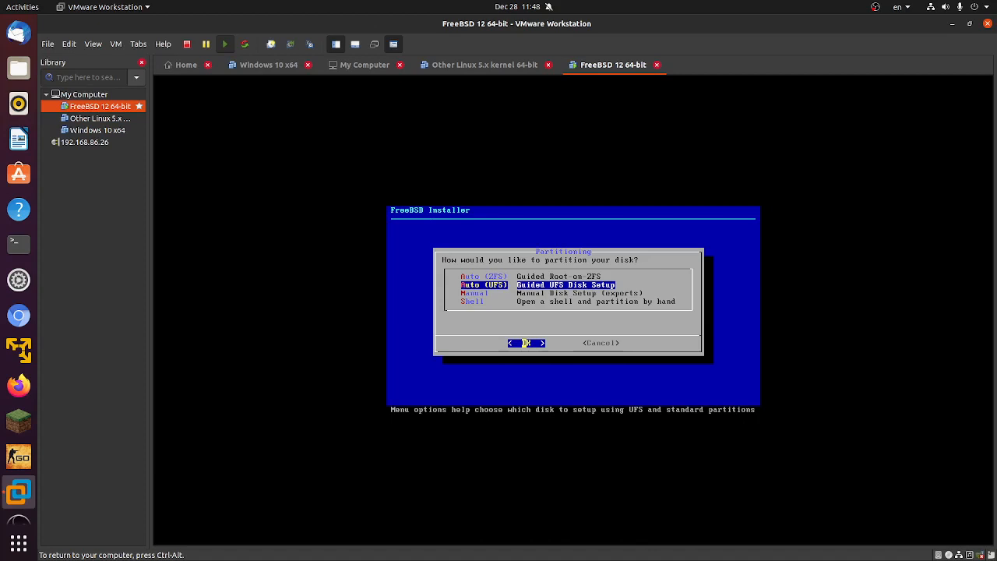
key(Up)
key(Return)
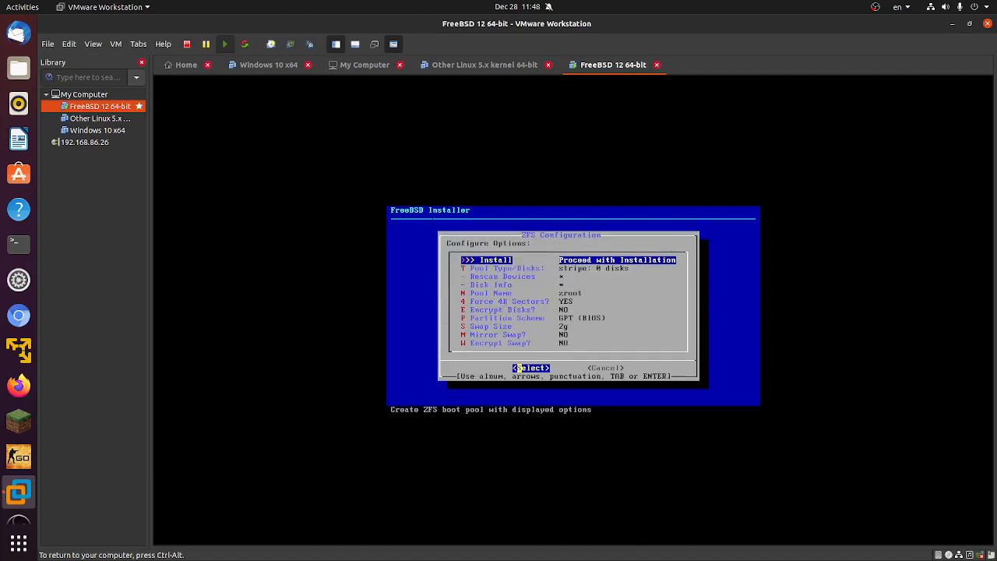
key(Down)
key(Return)
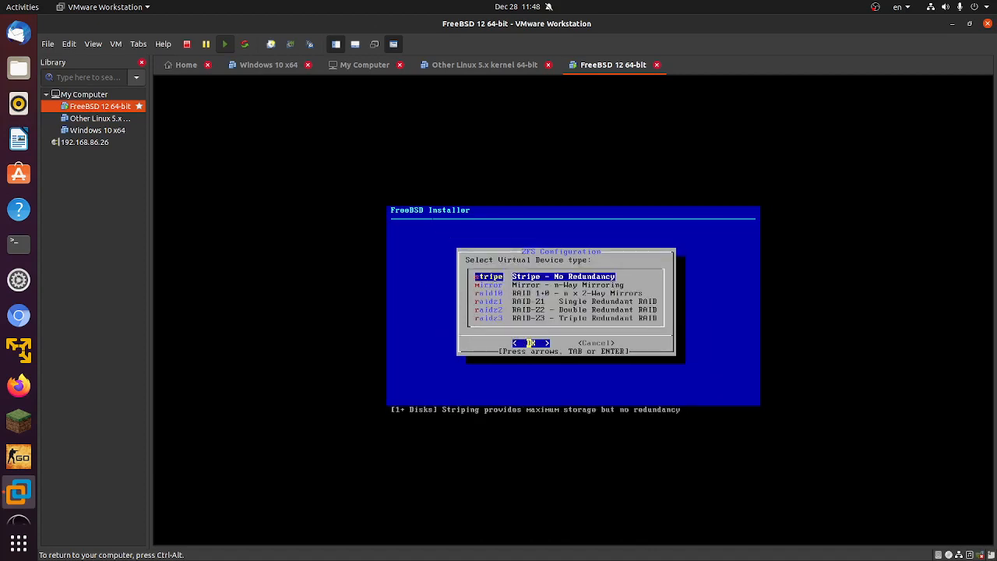
Step: Pick Stripe as the pool's virtual device type and try to continue past the disk selection
key(Return)
key(Return)
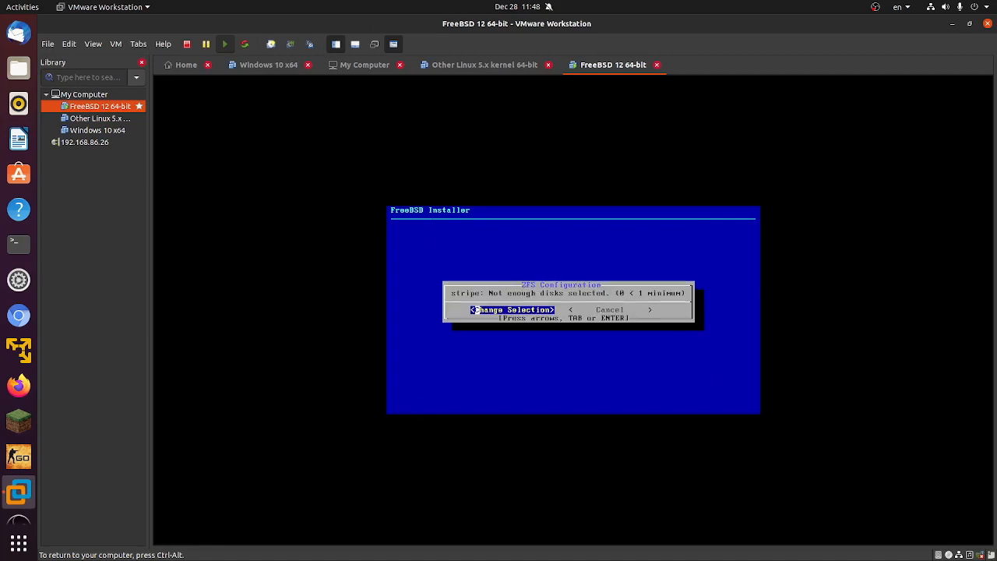
key(Return)
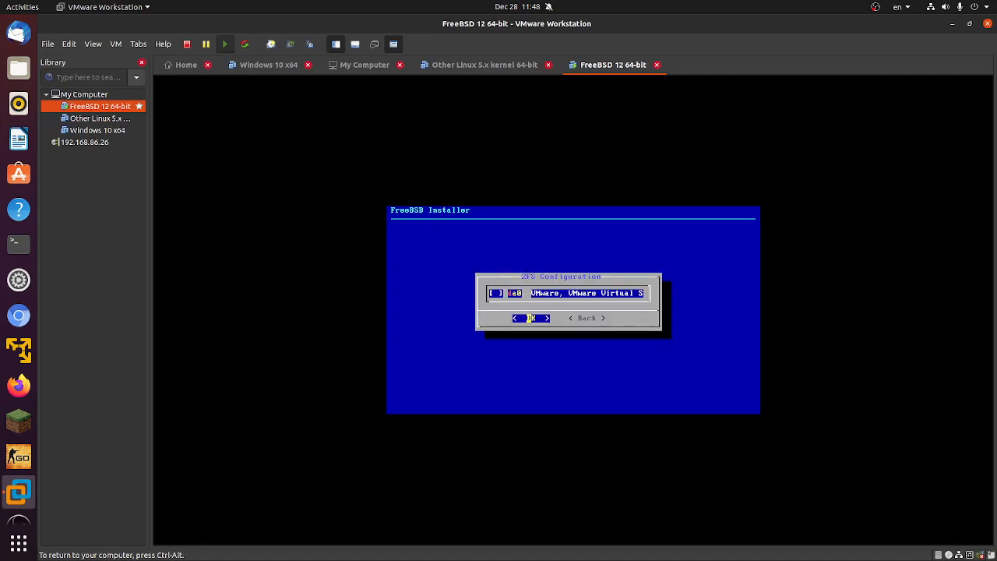
key(Return)
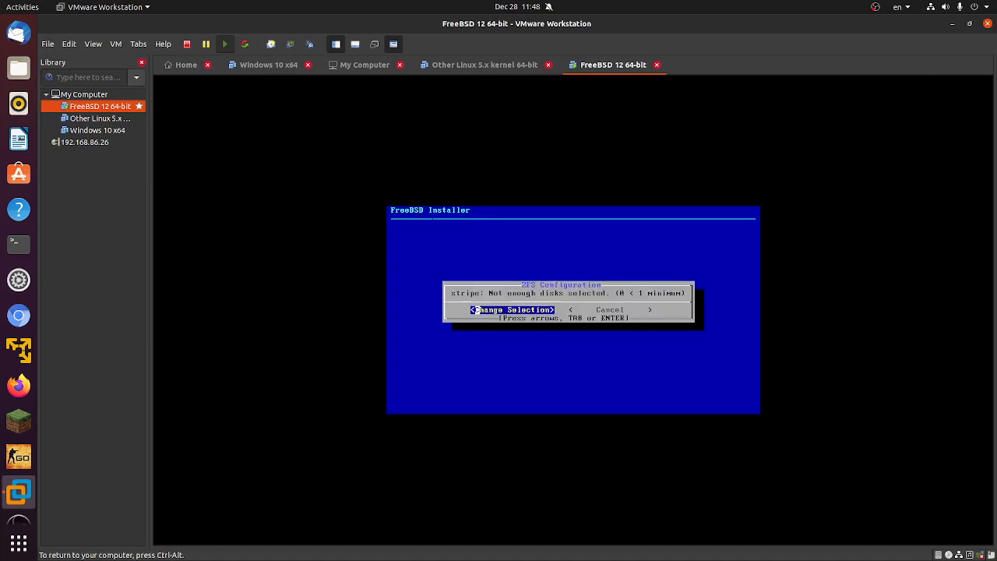
key(Return)
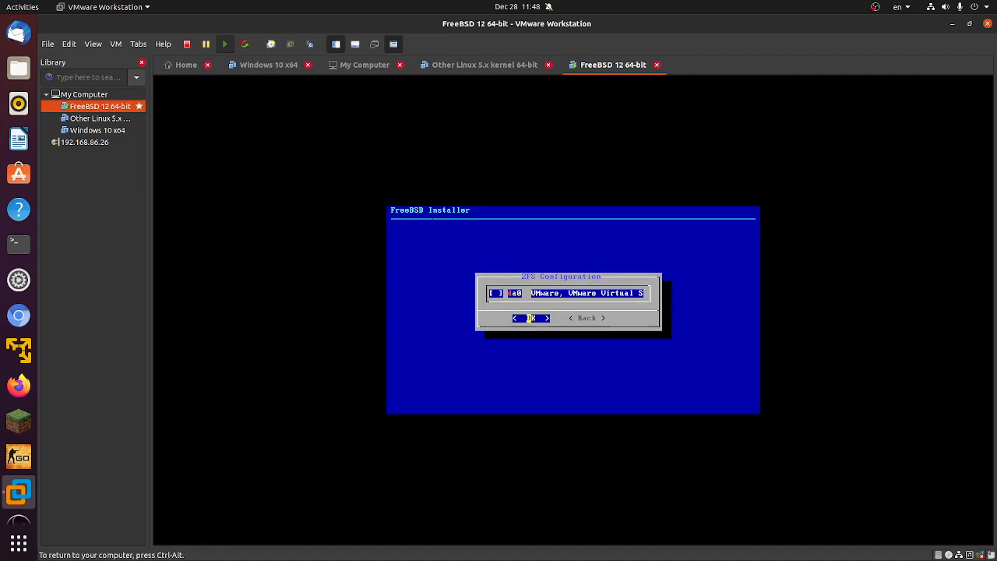
Step: Repeatedly try to confirm the disk selection dialog without marking the da0 disk
key(Tab)
key(Tab)
key(Tab)
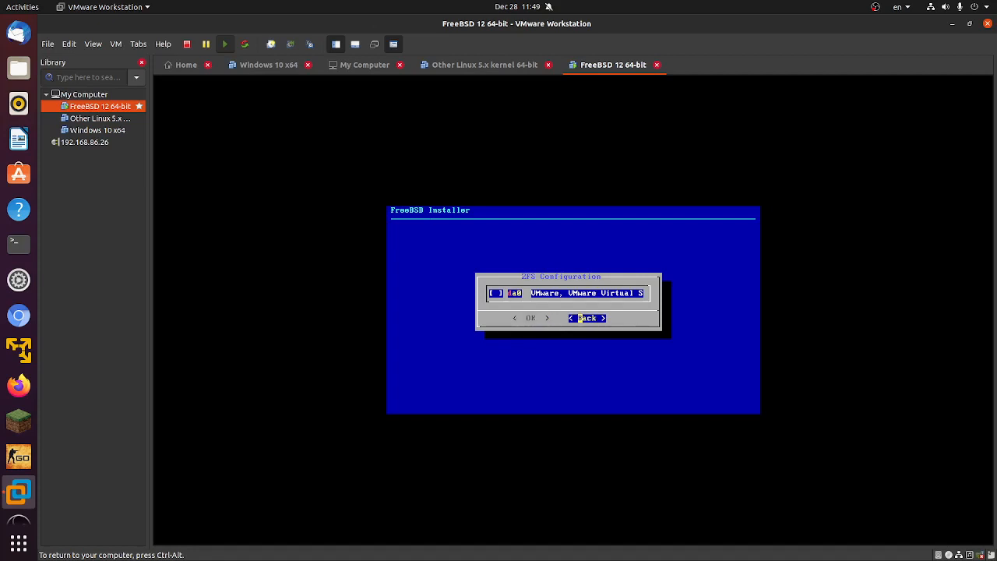
key(Tab)
key(Return)
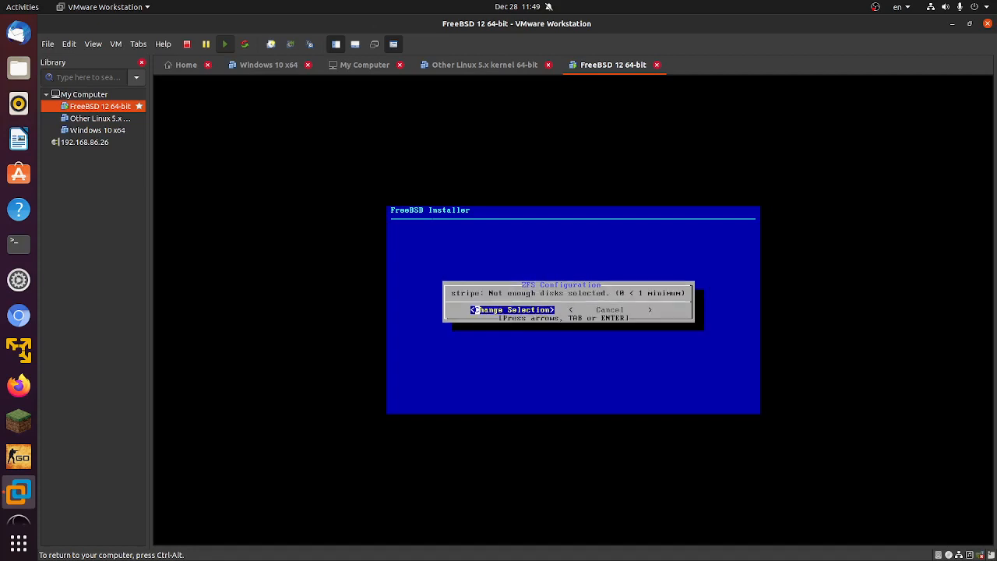
key(Right)
key(Left)
key(Return)
key(Right)
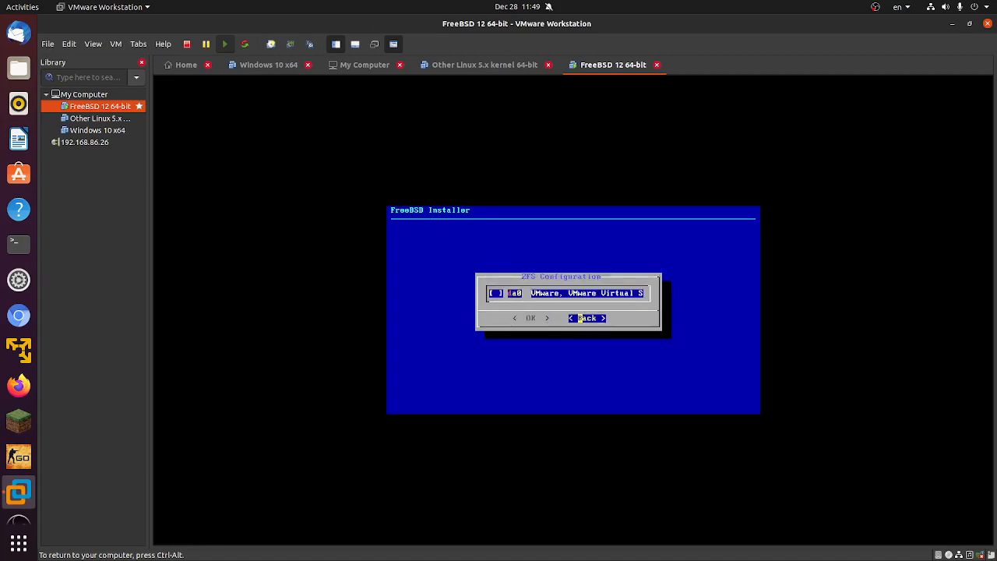
key(Left)
key(Right)
key(Left)
key(Right)
key(Left)
key(Right)
key(Left)
key(Right)
key(Left)
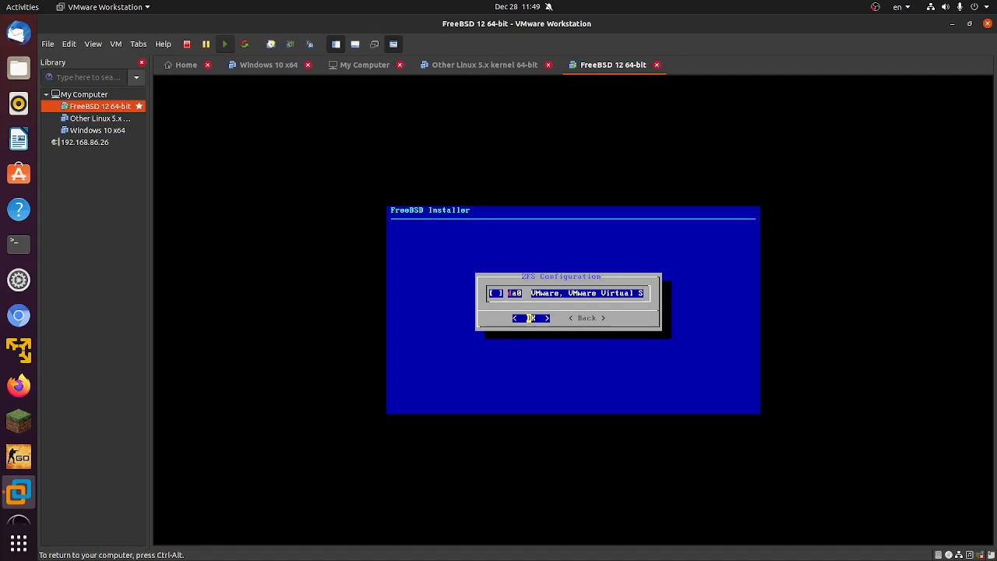
key(Return)
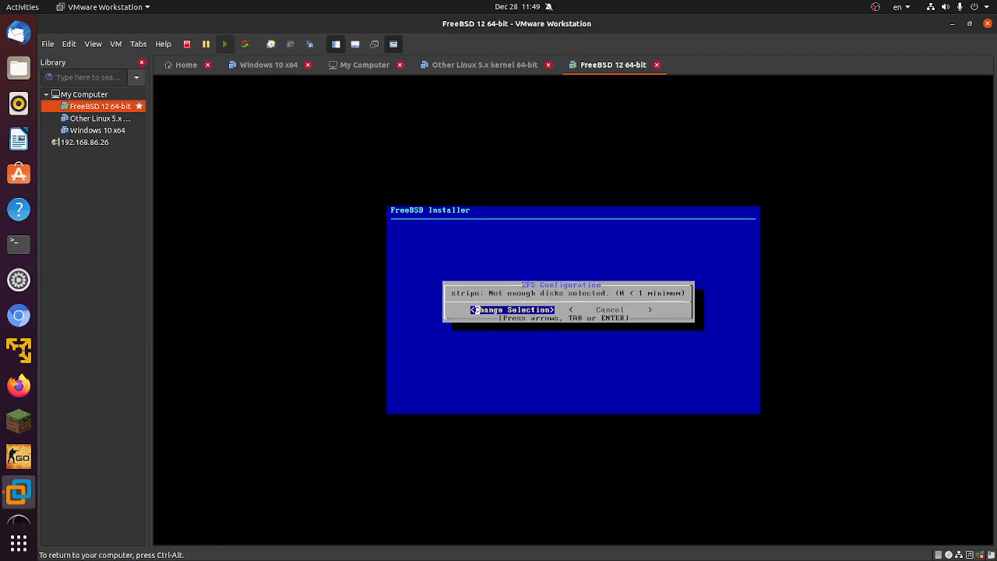
key(Return)
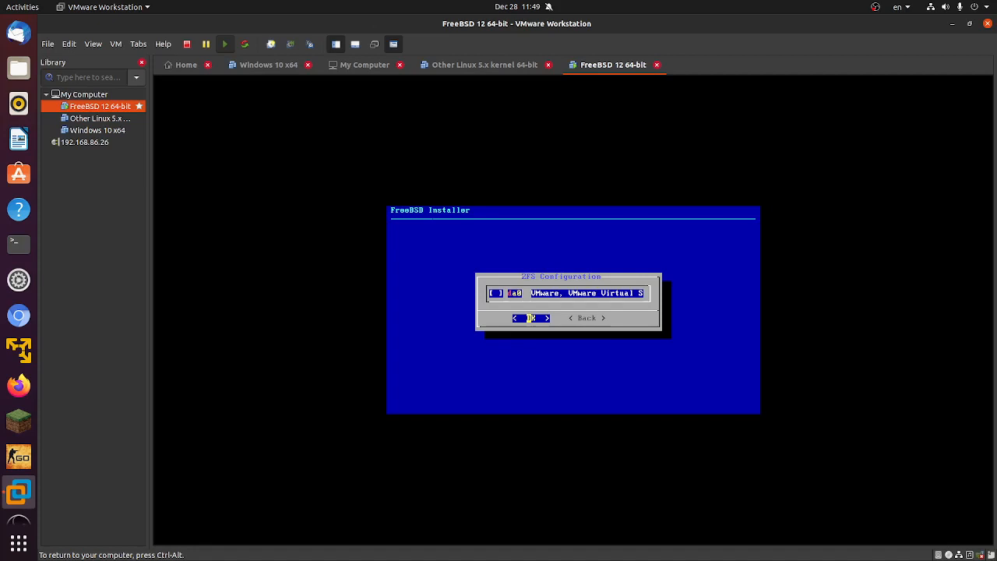
Step: Reopen the virtual device type, choose Stripe again and try confirming the disk selection
key(Return)
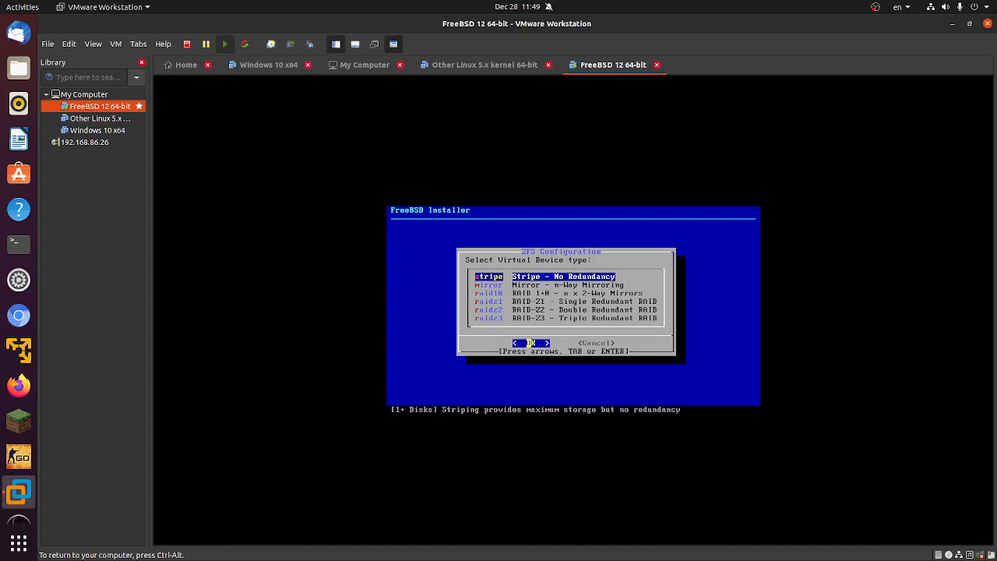
key(Return)
key(Right)
key(Left)
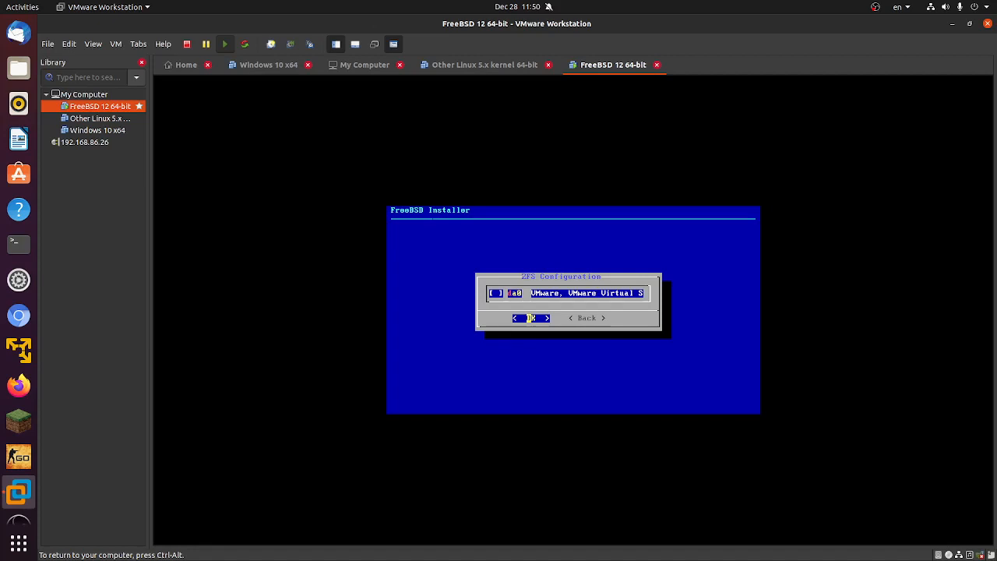
key(Return)
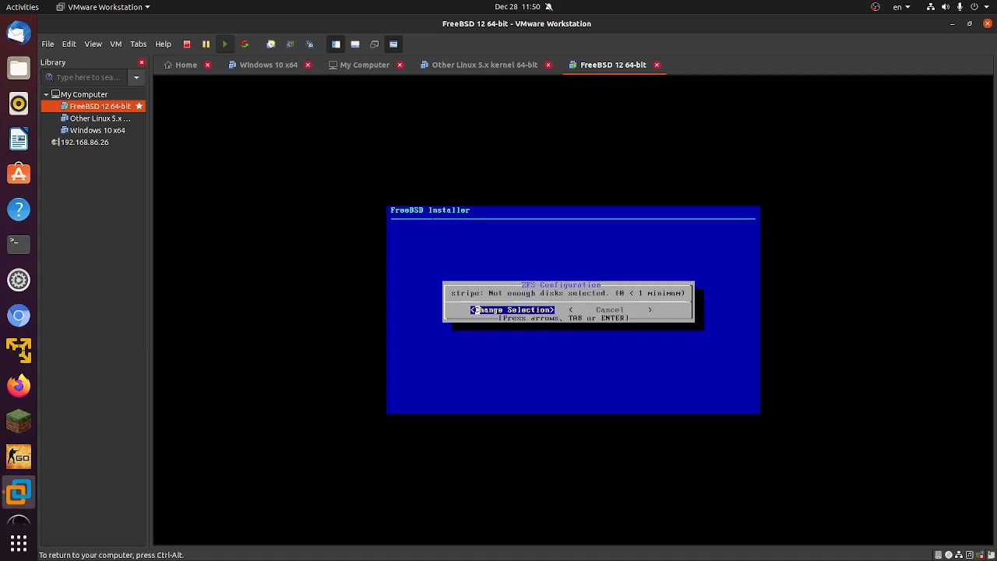
Step: Choose Stripe, mark the da0 disk, and confirm destroying its contents to start the installation
key(Right)
key(Return)
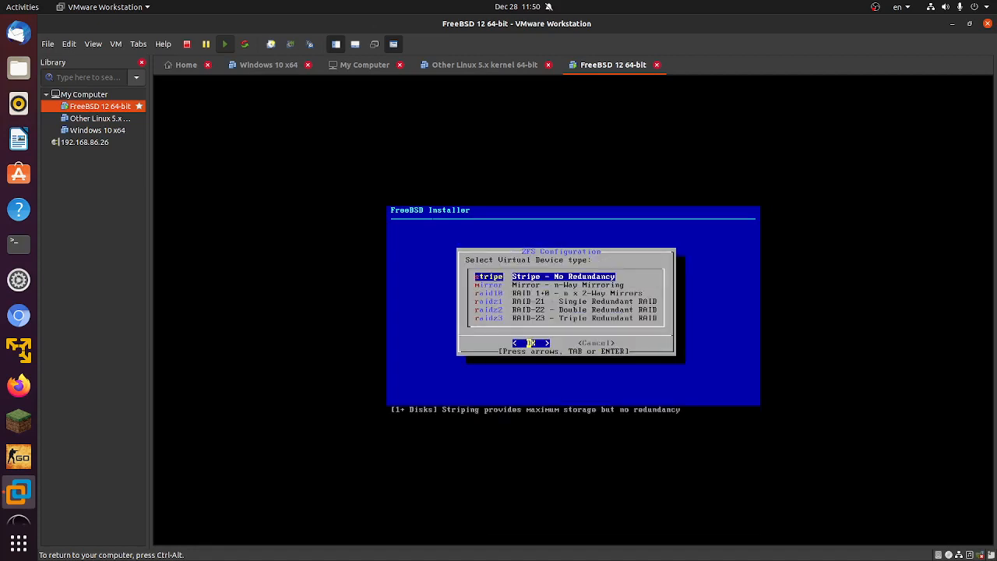
key(Down)
key(Up)
key(Right)
key(Left)
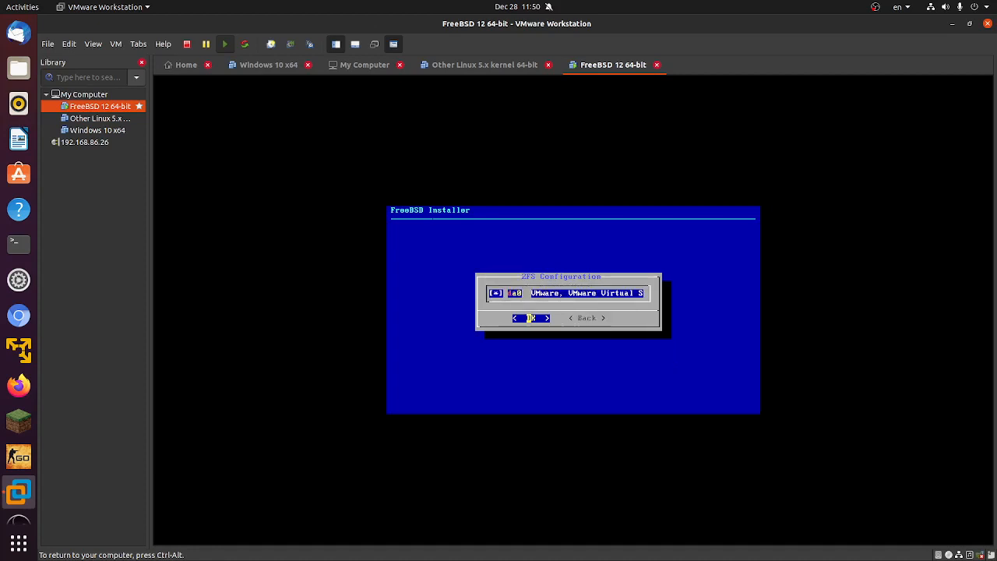
key(Return)
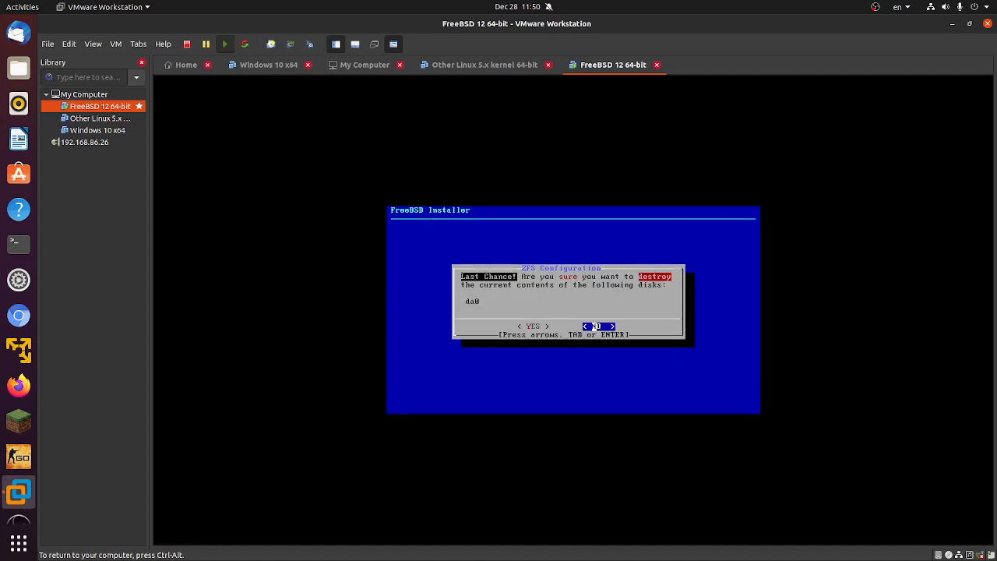
key(Left)
key(Return)
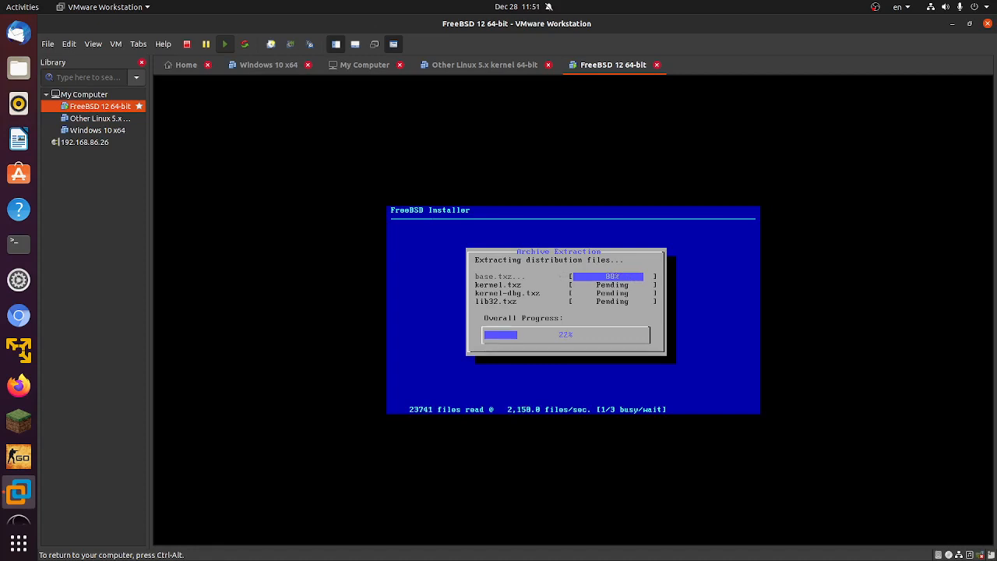
Step: Release input from the guest and switch the virtual machine view to full screen
key(ctrl+alt)
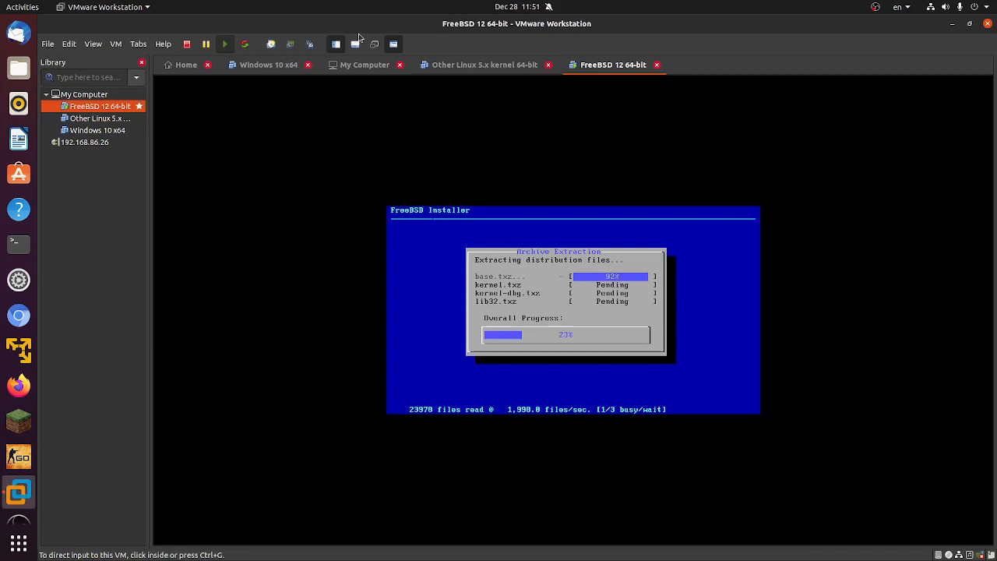
click(117, 44)
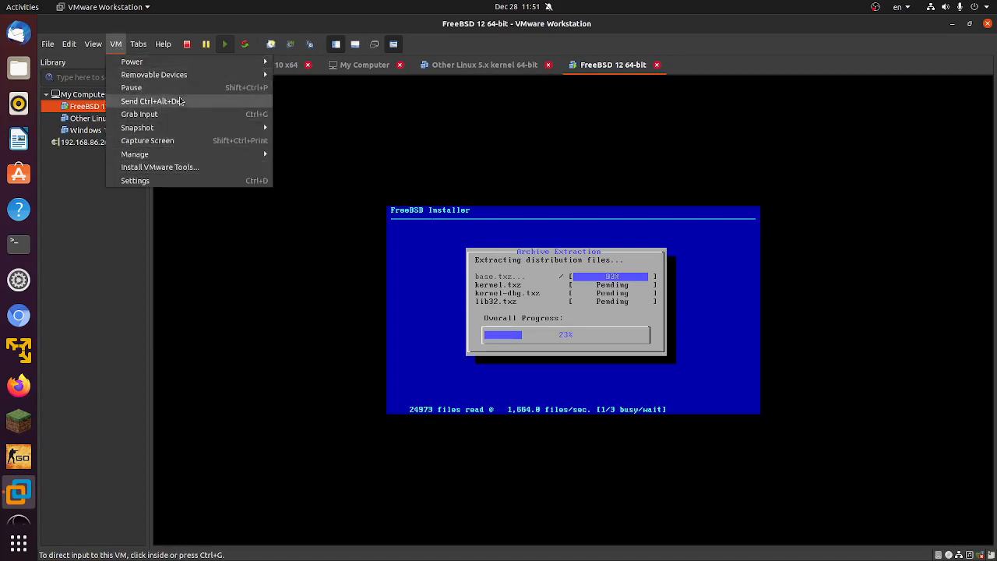
click(117, 61)
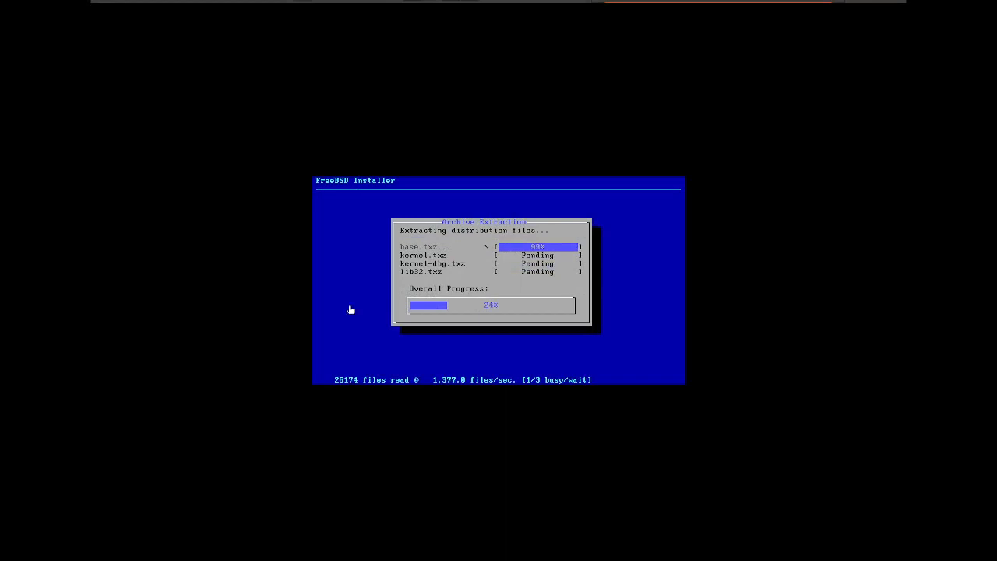
mouse_move(382, 5)
click(194, 10)
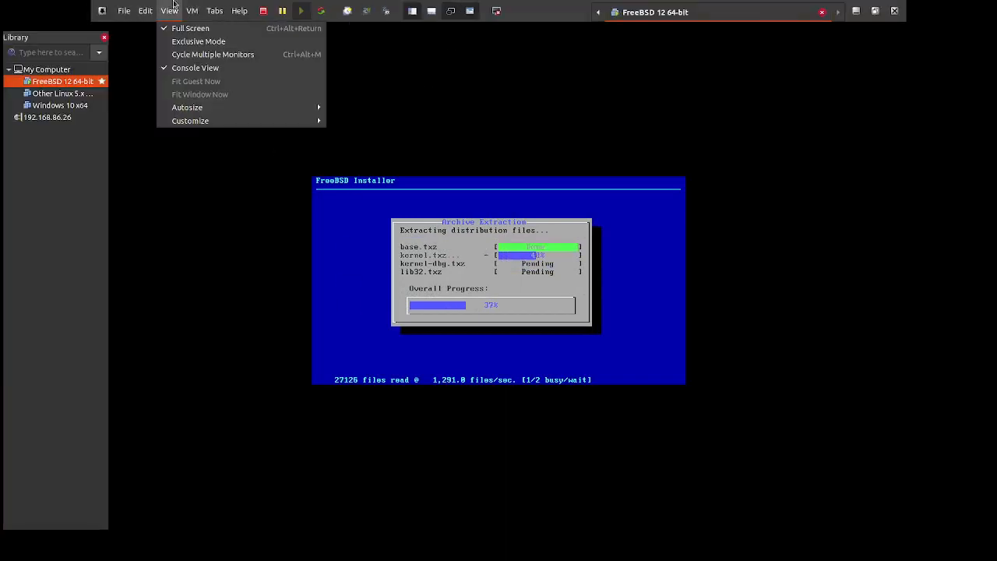
click(191, 41)
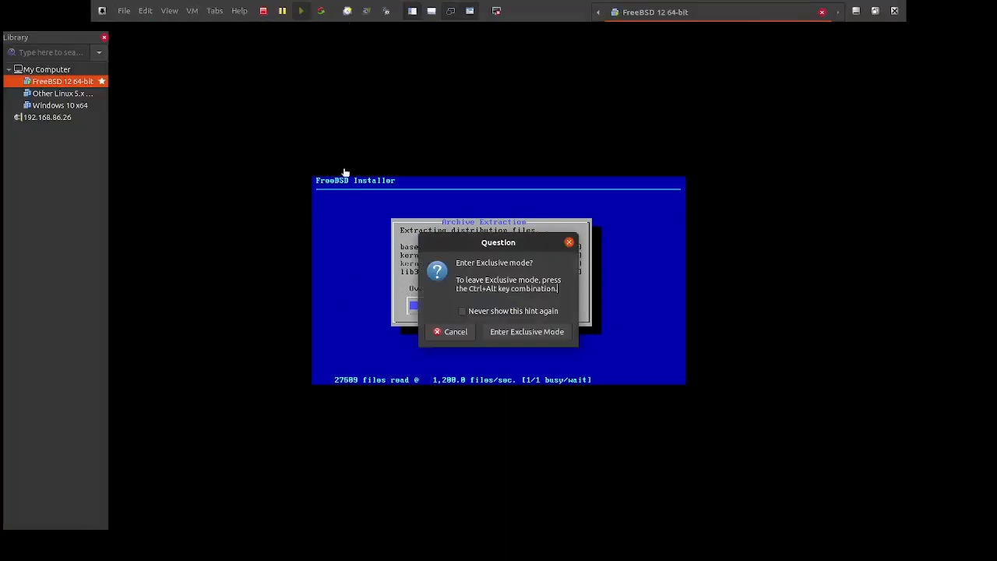
click(499, 332)
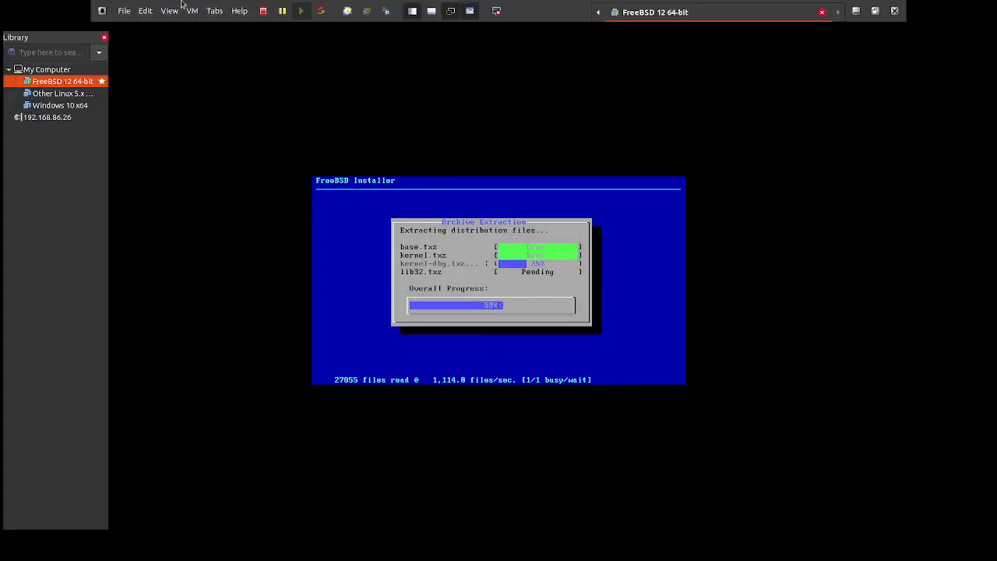
Step: Set the guest display autosize mode to Stretch Guest
click(168, 11)
mouse_move(218, 110)
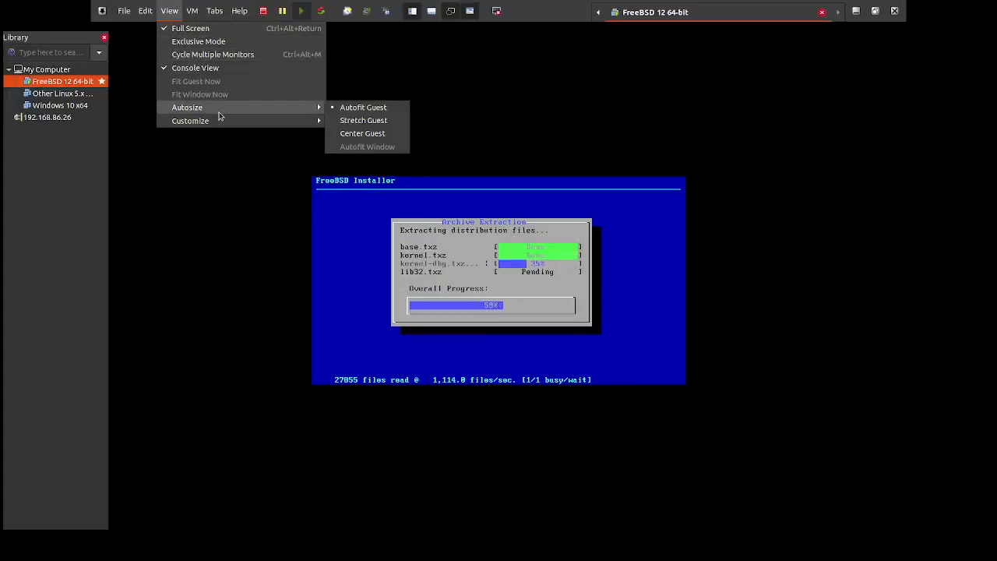
click(361, 120)
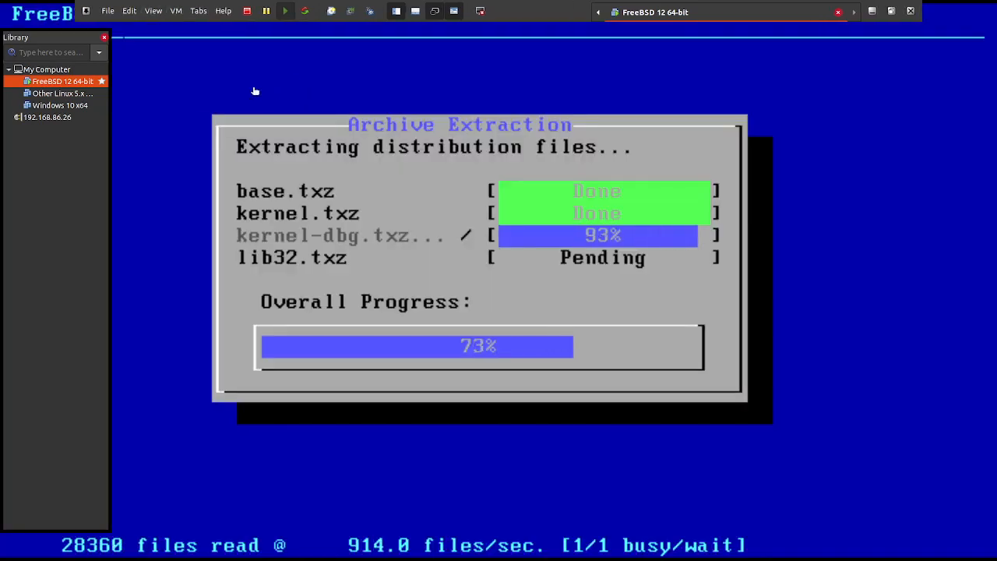
Step: Switch the virtual machine view into Exclusive Mode
click(152, 11)
click(161, 45)
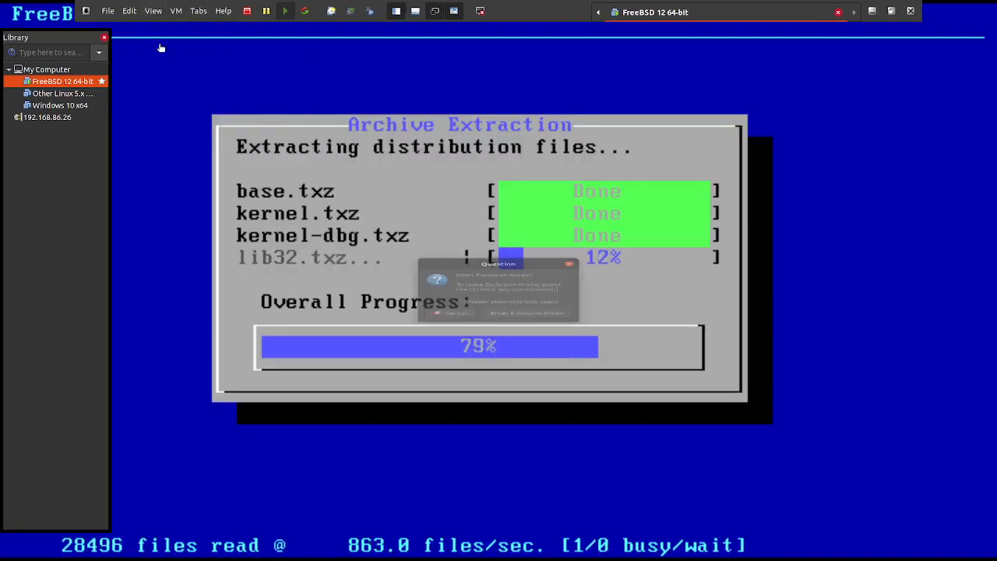
click(527, 330)
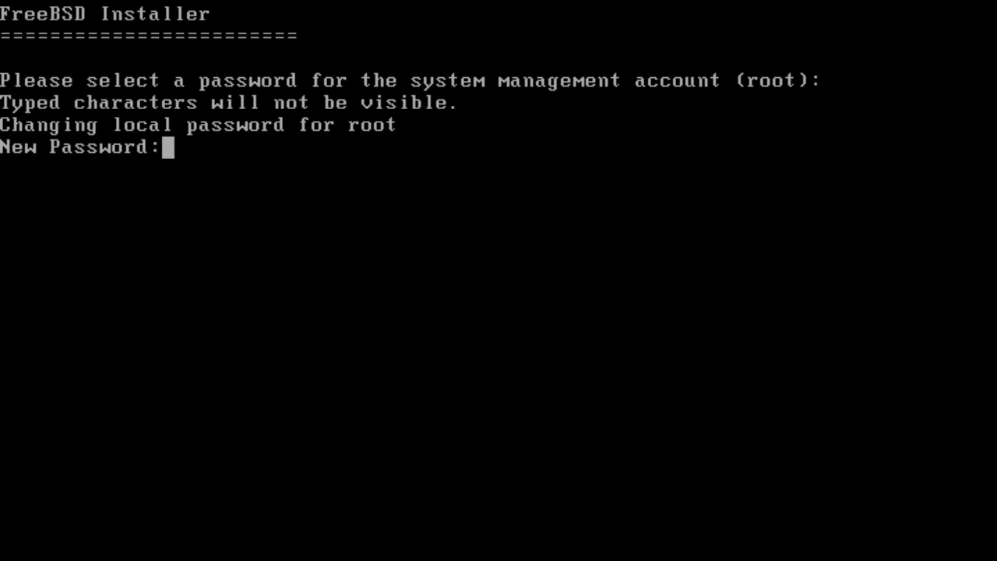
Step: Enter and confirm the root account password
key(Return)
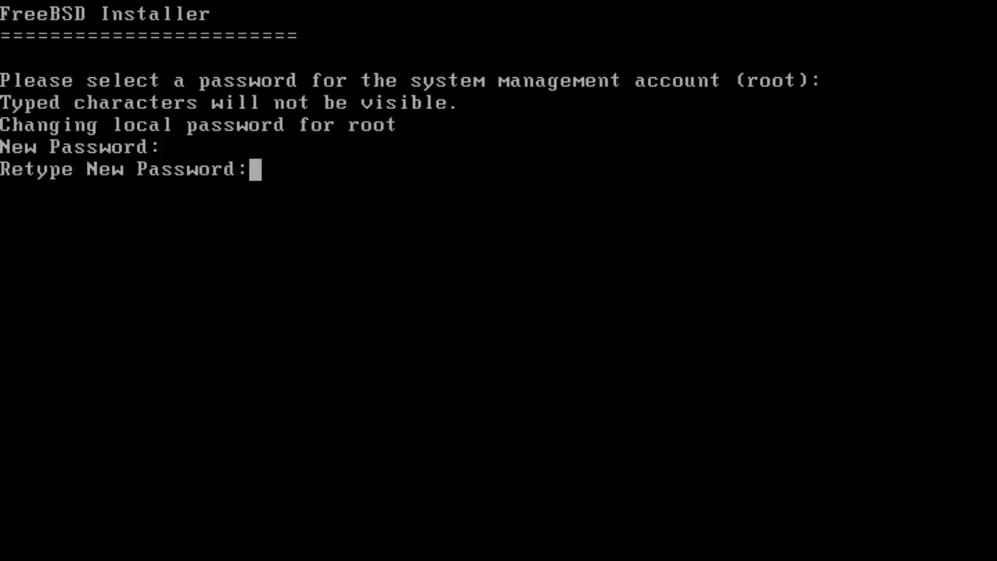
key(Return)
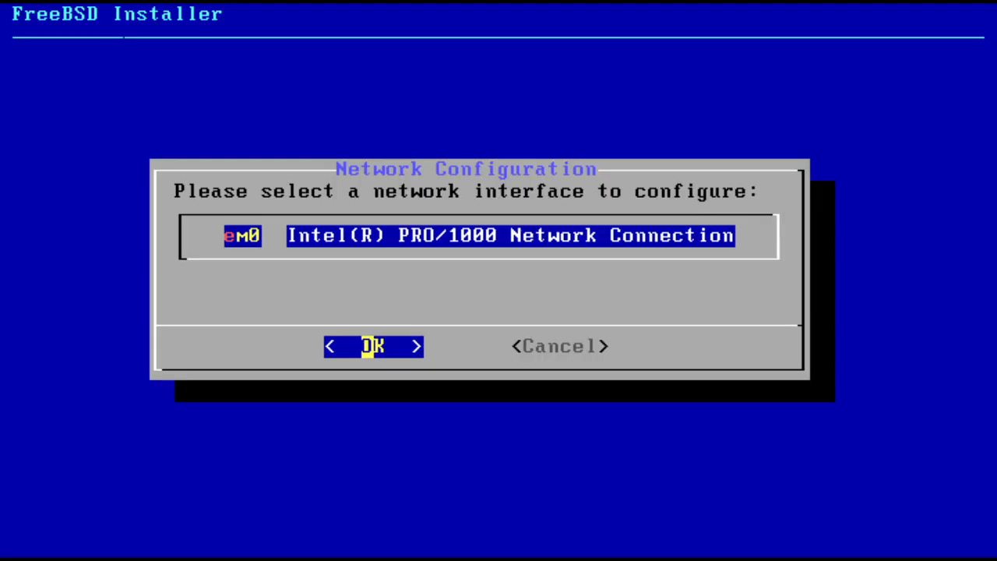
Step: Configure IPv4 on the em0 network interface and decline DHCP
key(Return)
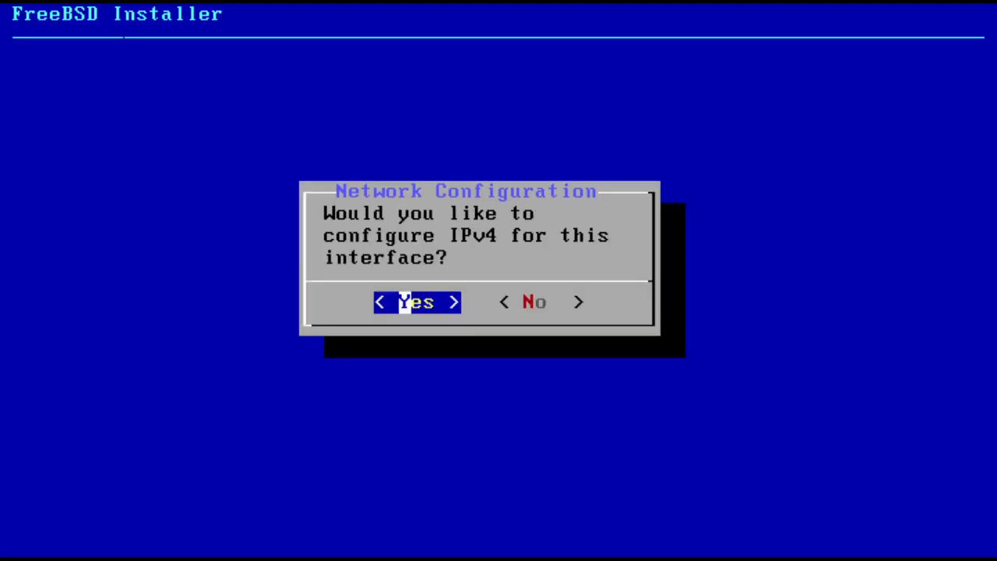
key(Return)
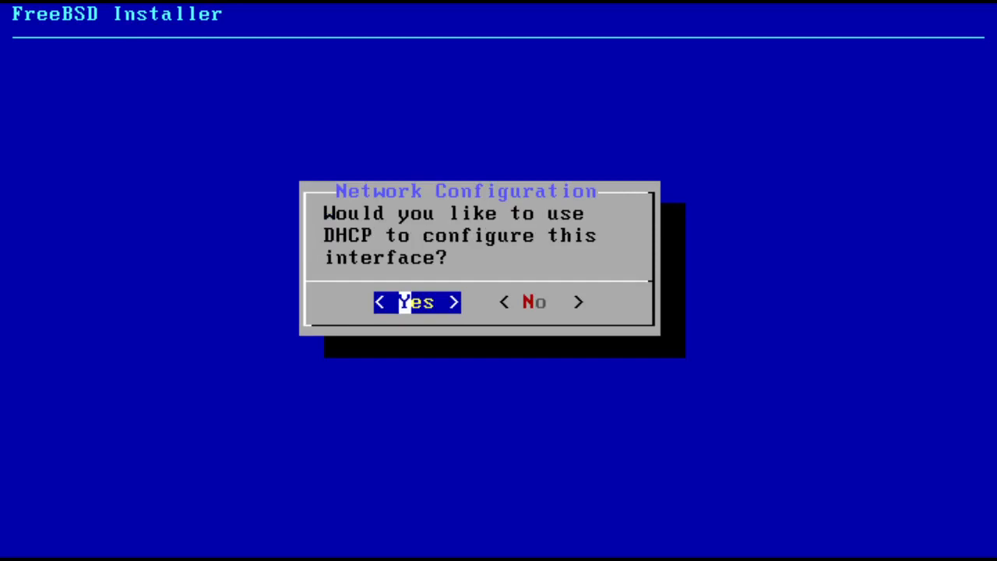
key(Right)
key(Return)
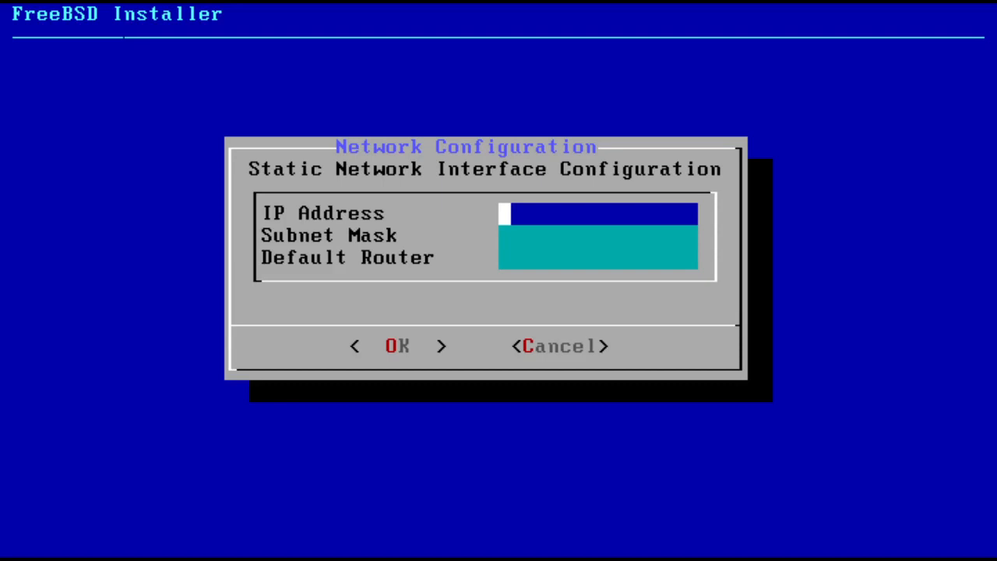
Step: Accept the static IPv4 address, subnet mask and default router settings
key(Down)
key(Down)
key(Down)
key(Down)
key(Up)
key(Return)
Step: Decline IPv6 configuration and accept the resolver DNS settings
key(Right)
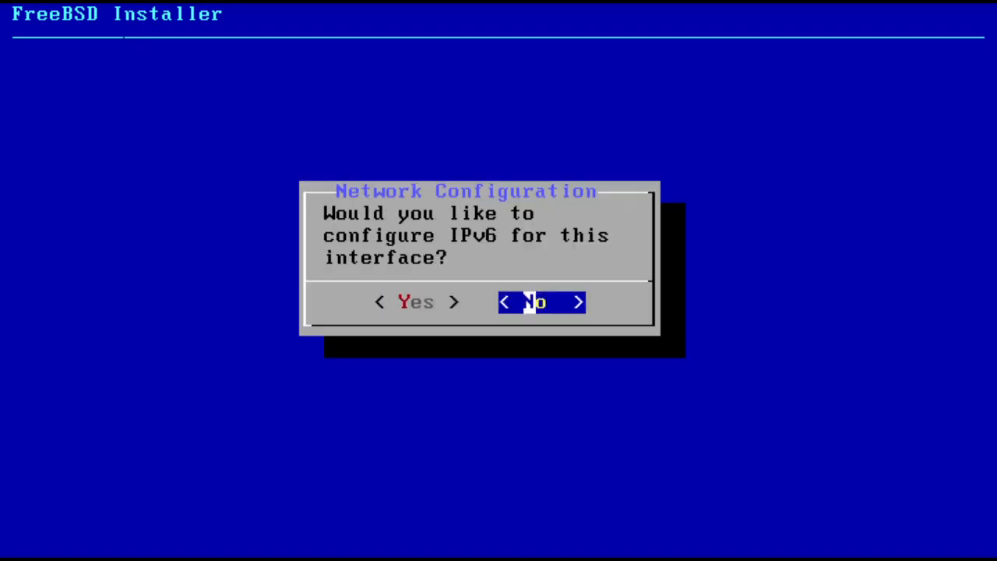
key(Return)
key(Down)
key(Down)
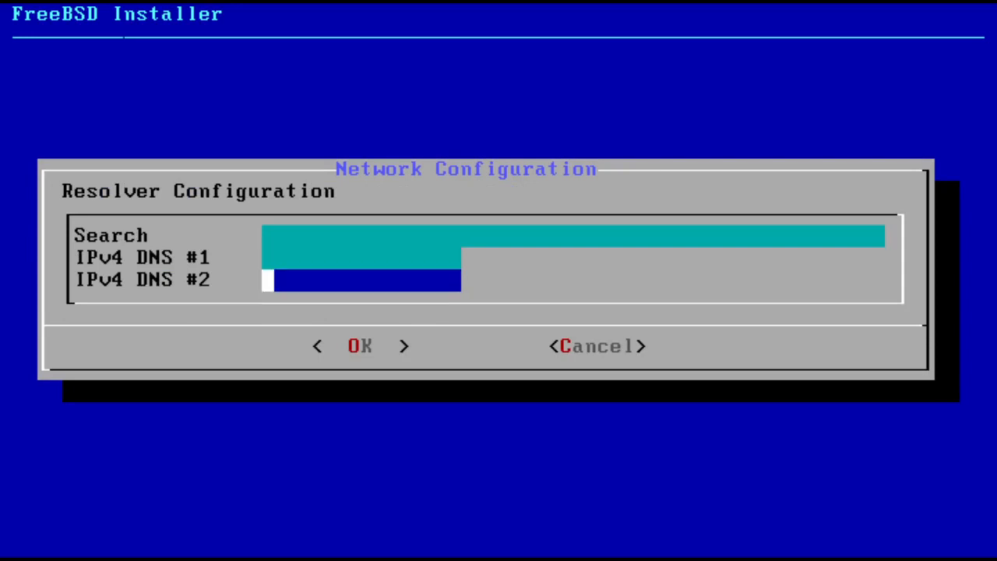
key(Down)
key(Up)
key(Return)
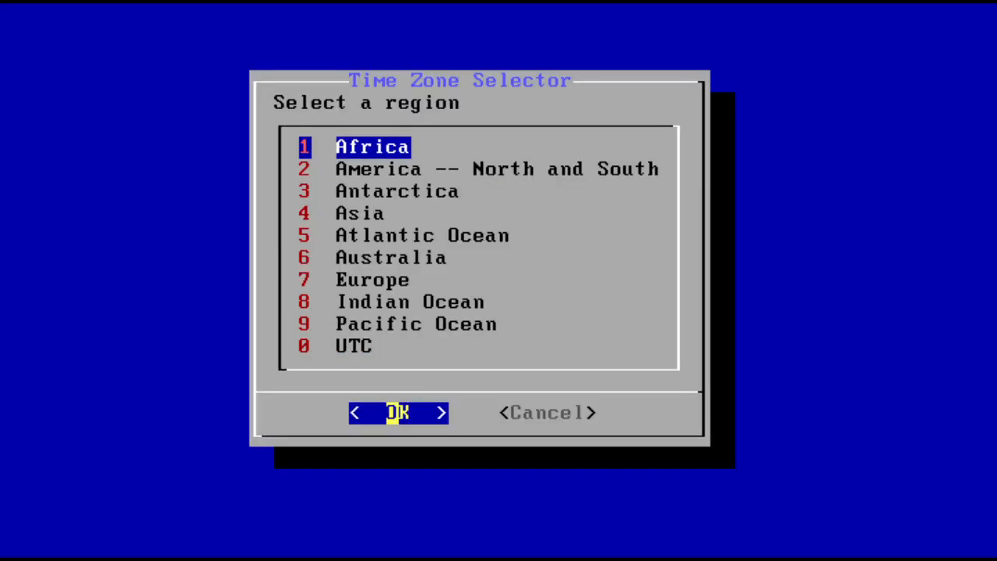
Step: Choose Pacific Ocean as the time zone region
key(Down)
key(Down)
key(Down)
key(Down)
key(Down)
key(Down)
key(Down)
key(Down)
key(Down)
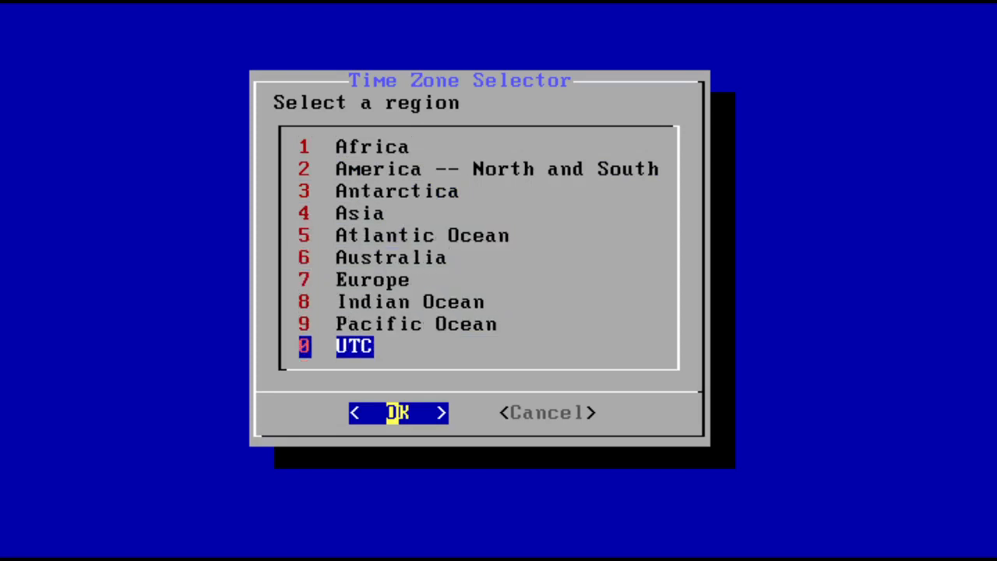
key(Up)
key(Return)
Step: Select Marshall Islands from the Pacific Ocean islands list
key(Down)
key(Down)
key(Down)
key(Down)
key(Down)
key(Down)
key(Down)
key(Down)
key(Down)
key(Down)
key(Down)
key(Down)
key(Down)
key(Down)
key(Down)
key(Down)
key(Down)
key(Down)
key(Down)
key(Down)
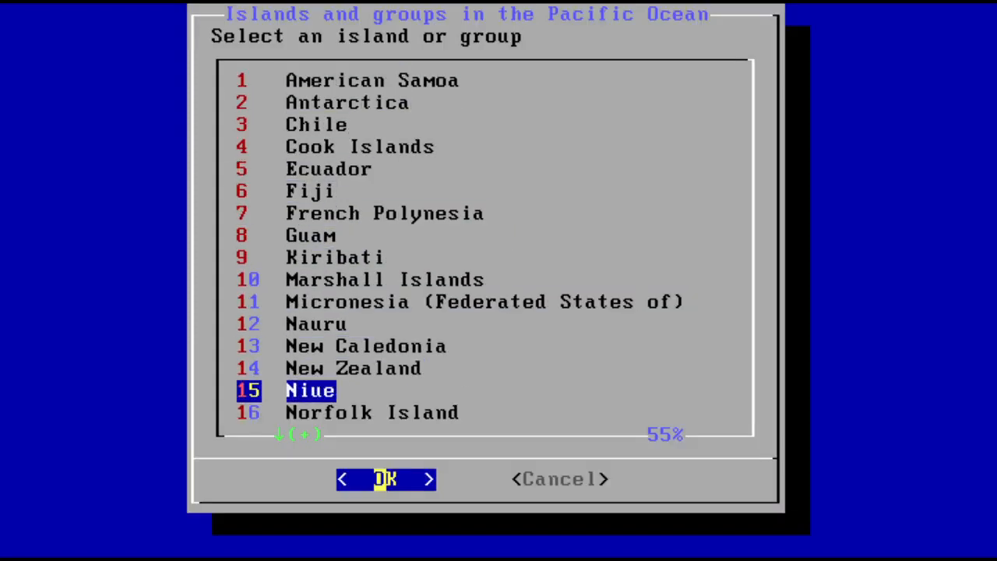
key(Up)
key(Up)
key(Up)
key(Up)
key(Up)
key(Up)
key(Up)
key(Up)
key(Up)
key(Up)
key(Up)
key(Up)
key(Up)
key(Up)
key(Up)
key(Up)
key(Up)
key(Up)
key(Up)
key(Up)
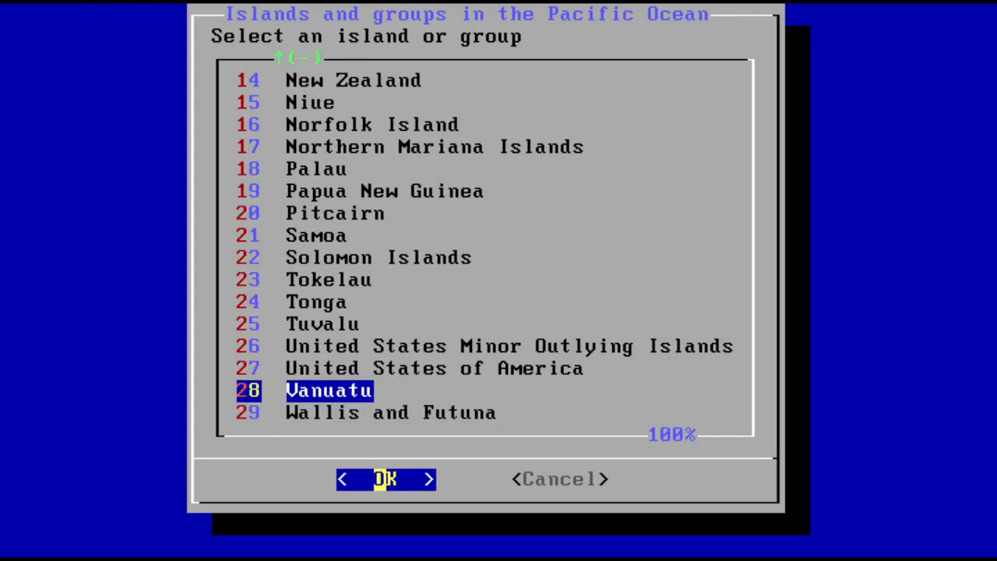
key(Down)
key(Down)
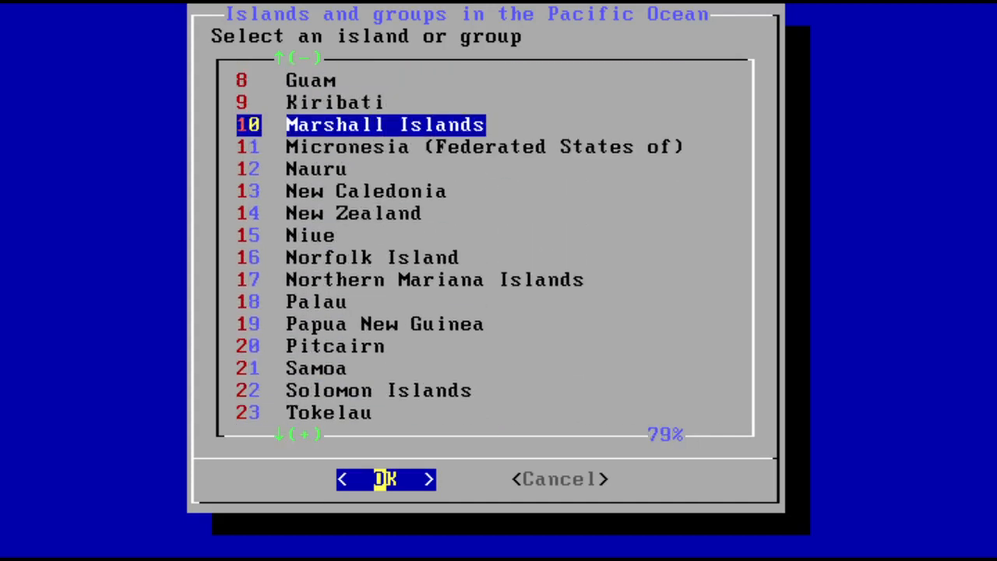
key(Return)
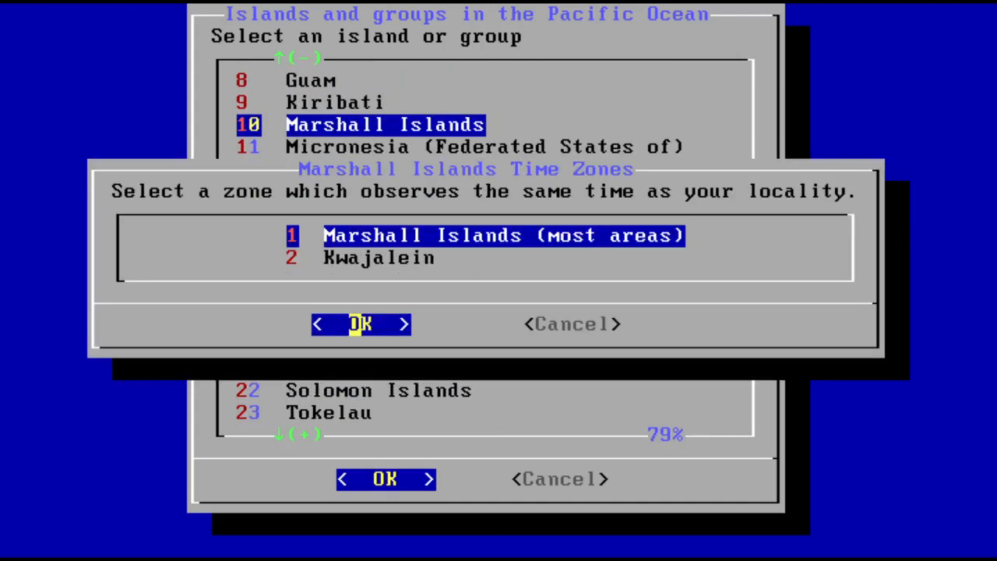
Step: Pick the Kwajalein zone and confirm the time zone abbreviation
key(Down)
key(Return)
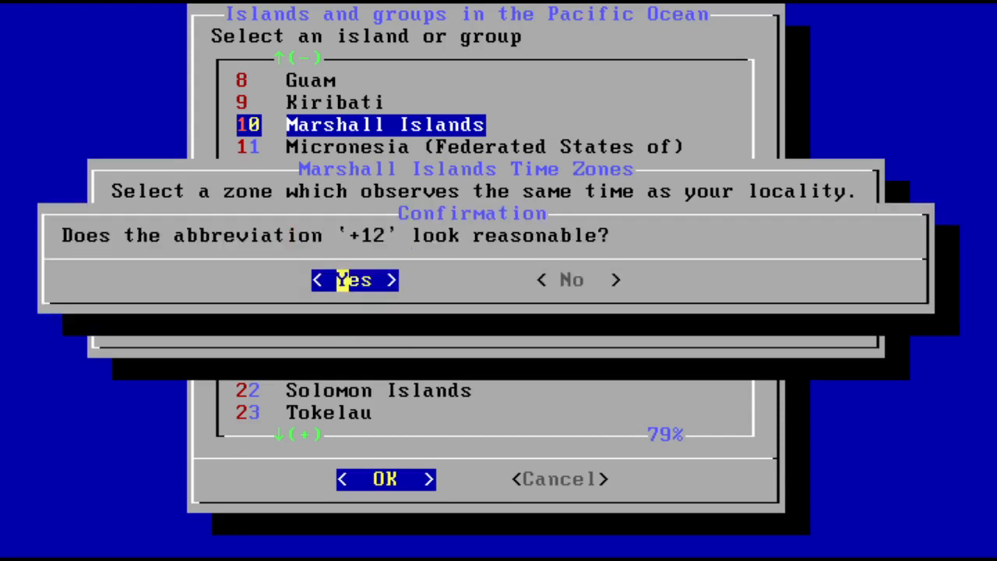
key(Return)
Step: Set the system date to June 28, 2022
key(Tab)
key(Down)
key(Down)
key(Down)
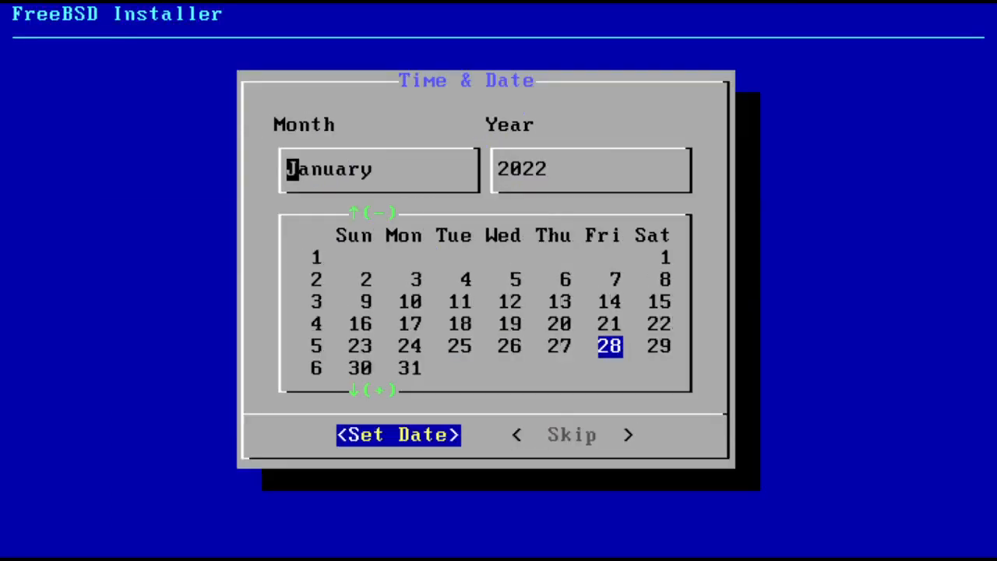
key(Down)
key(Down)
key(Down)
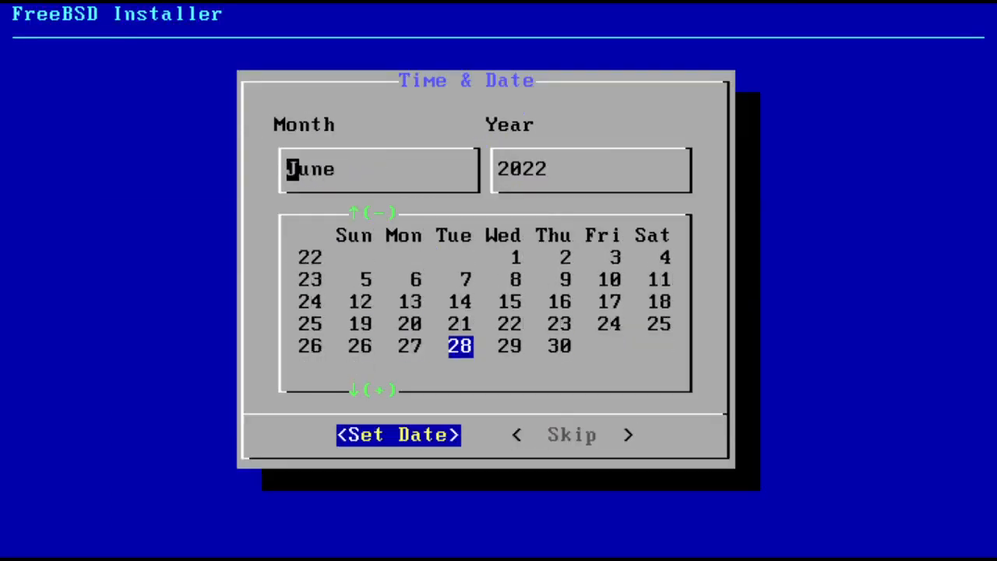
key(Return)
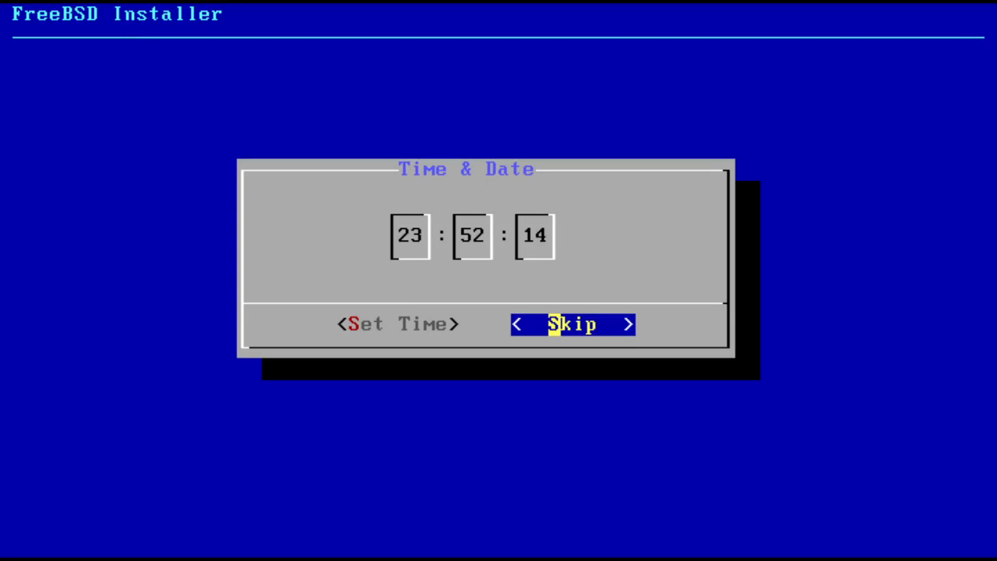
Step: Set the system time to 23:52:14
key(Left)
key(Return)
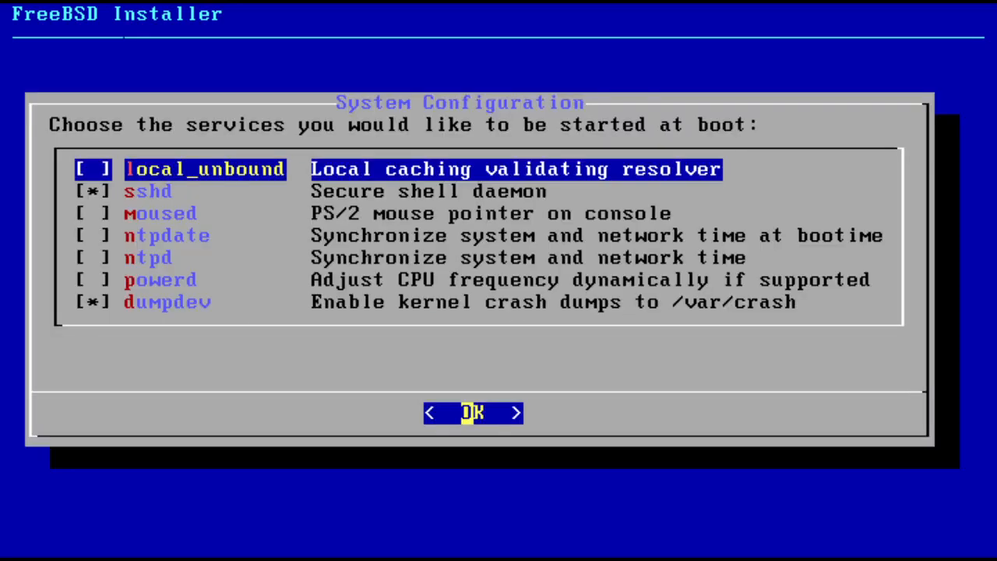
Step: Accept the default boot services and the system hardening options without changes
key(Return)
key(Down)
key(Down)
key(Down)
key(Down)
key(Down)
key(Down)
key(Down)
key(Down)
key(Down)
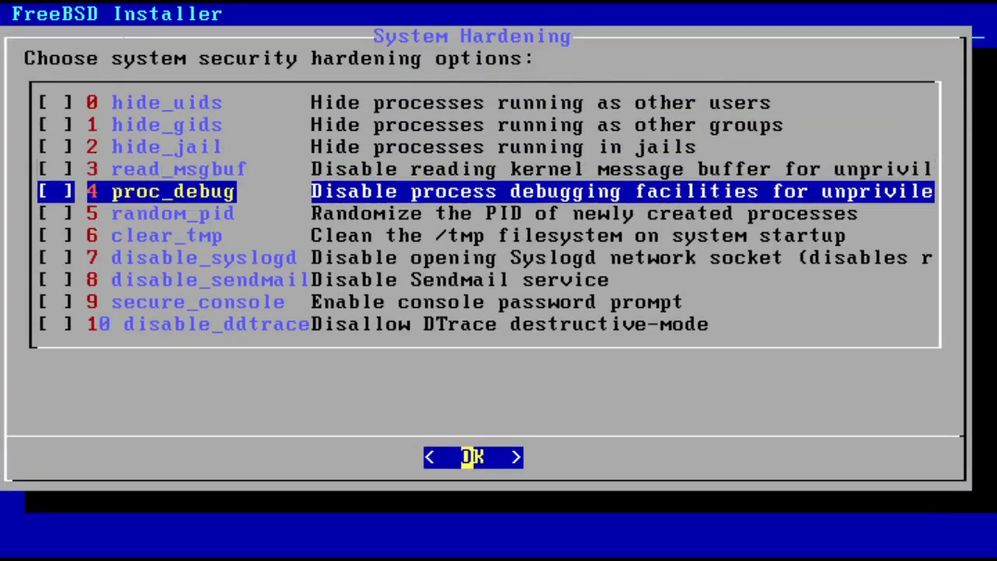
key(Down)
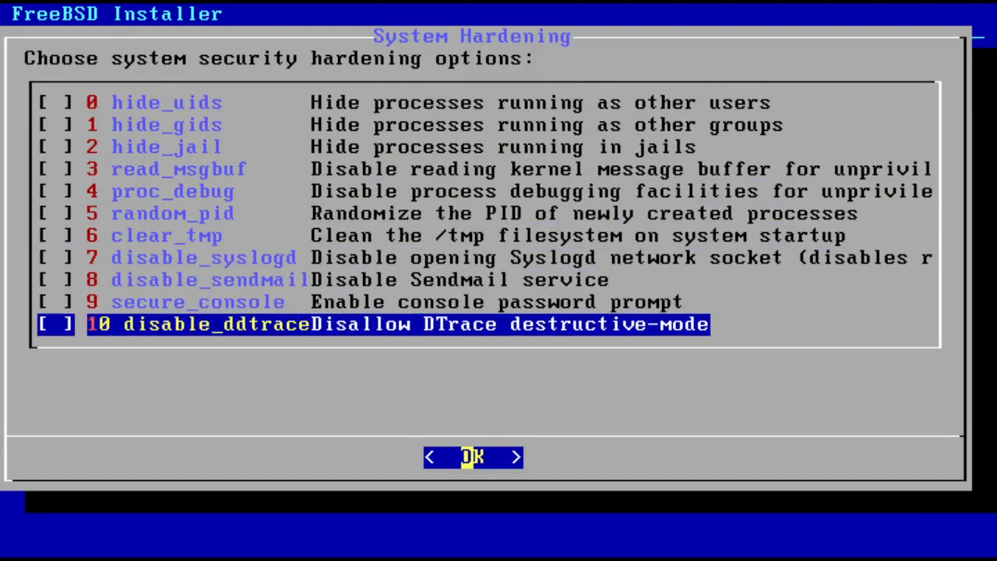
key(Up)
key(Up)
key(Down)
key(Down)
key(Return)
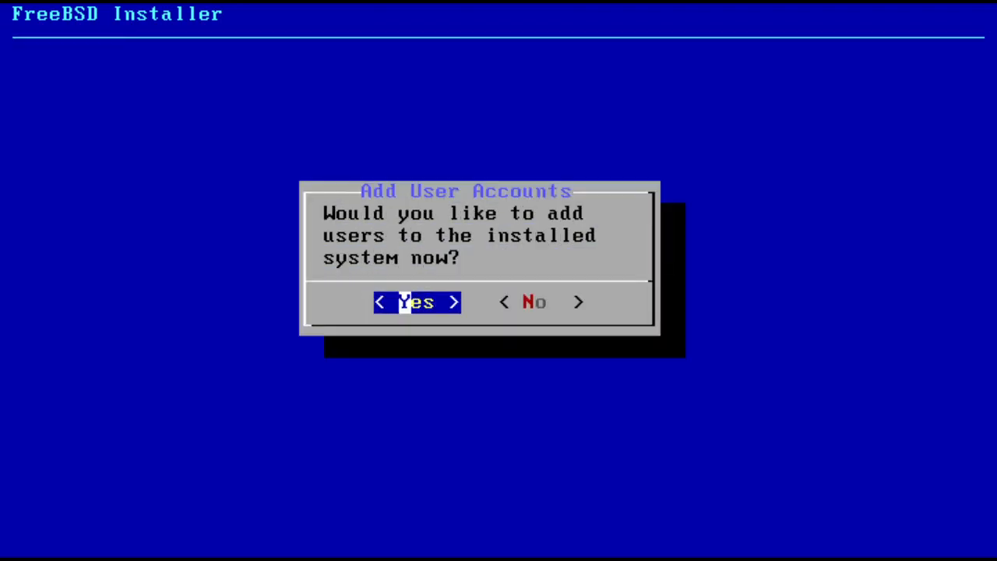
Step: Choose to add a user account, entering the username quirkytech and the user's full name
key(Return)
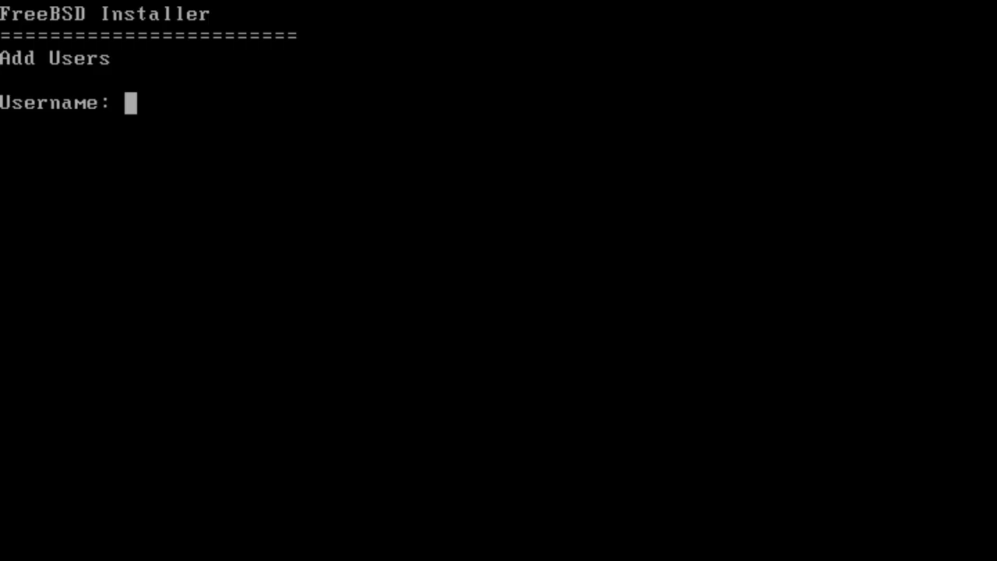
text(quir)
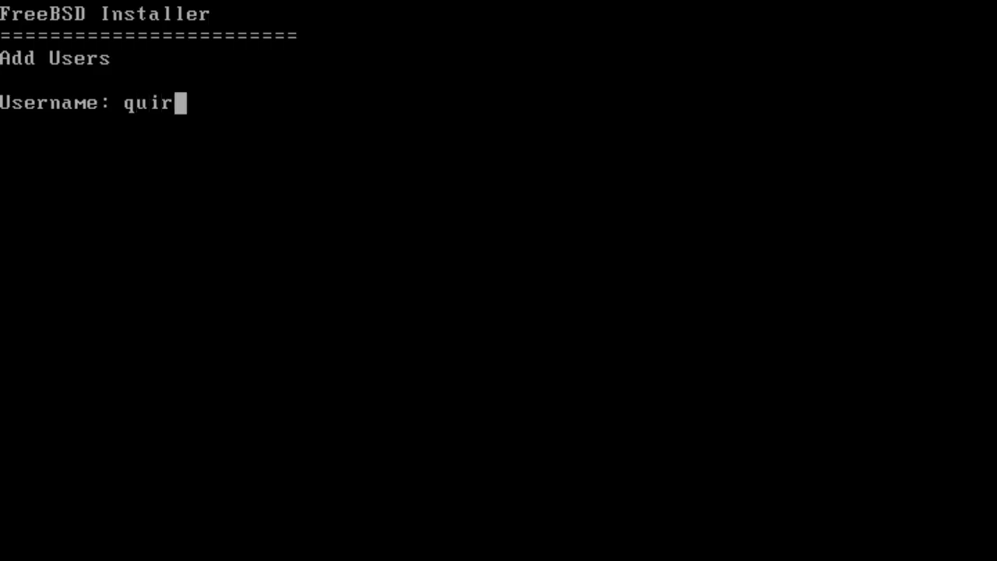
text(kytech)
key(Return)
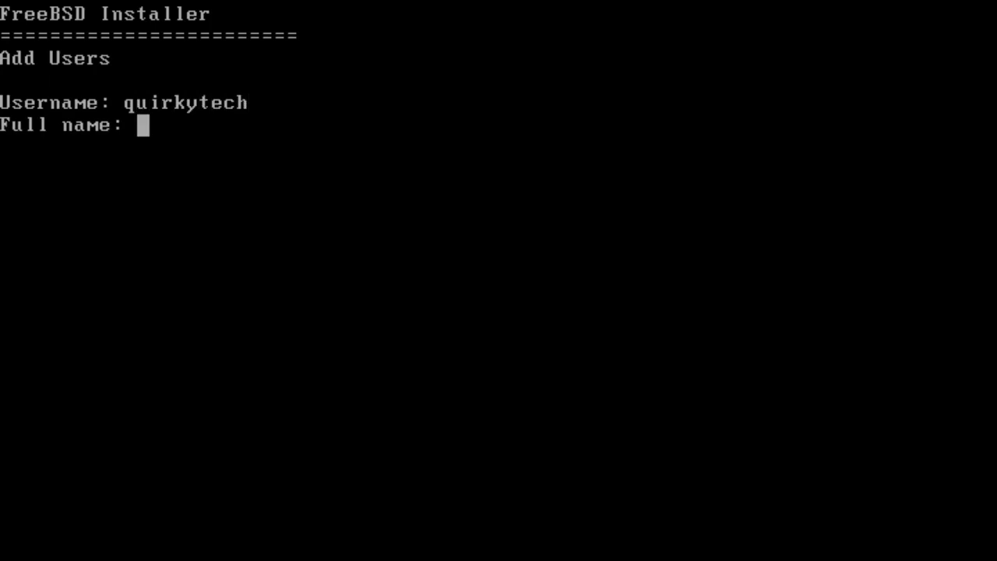
text(Isaiah)
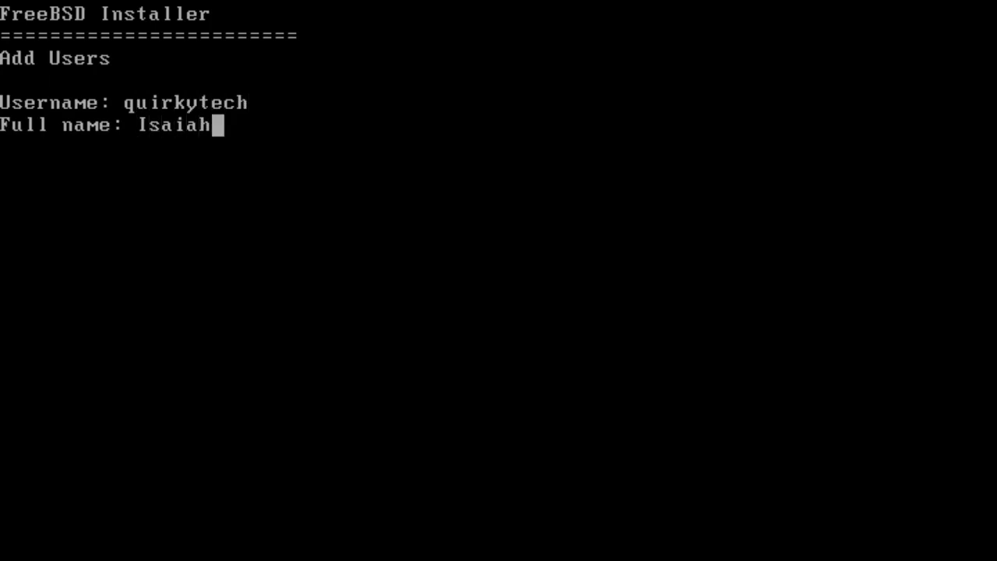
key(Return)
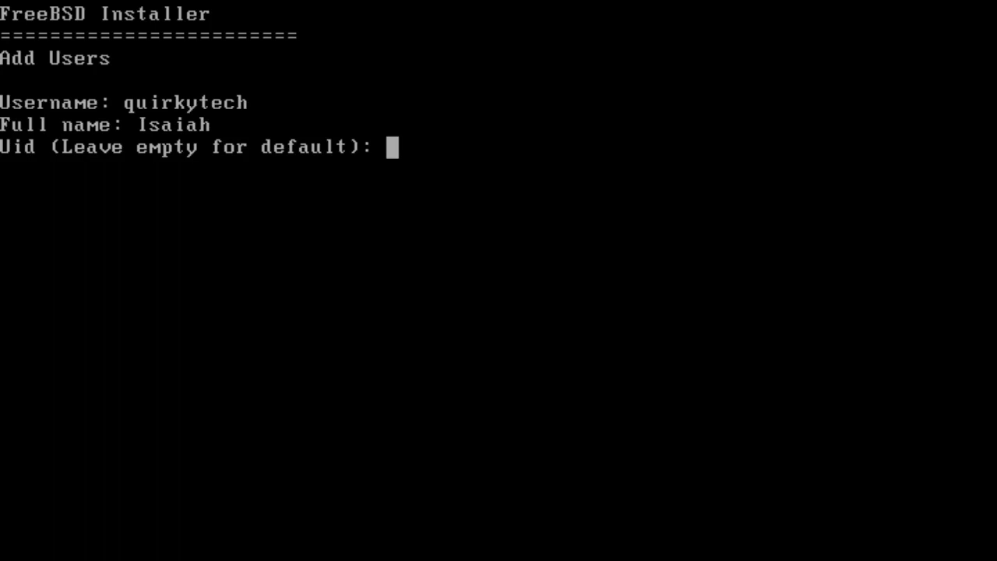
Step: Accept the defaults for UID, login group, extra groups, login class, shell, home directory, permissions and password-based authentication
key(Return)
key(Return)
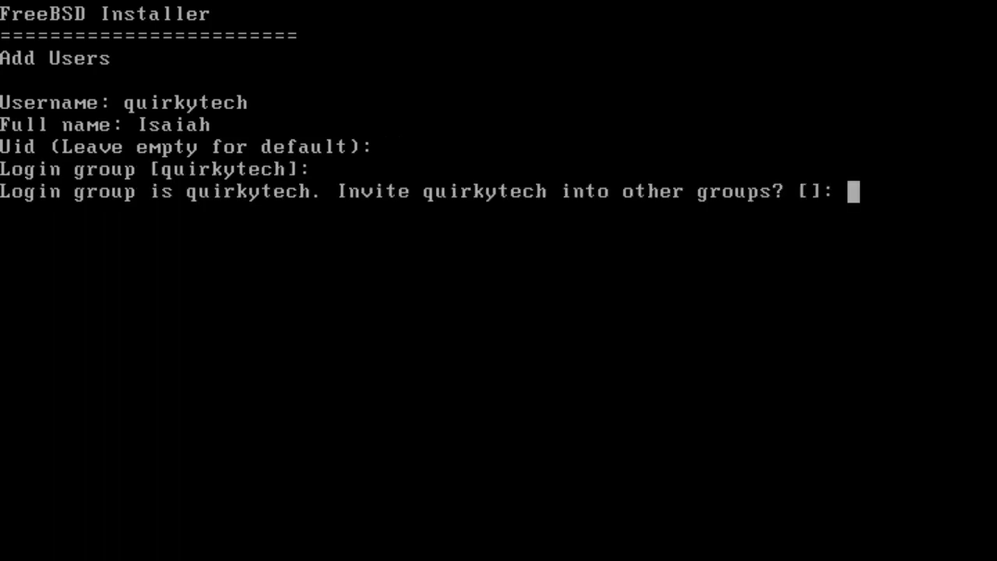
key(Return)
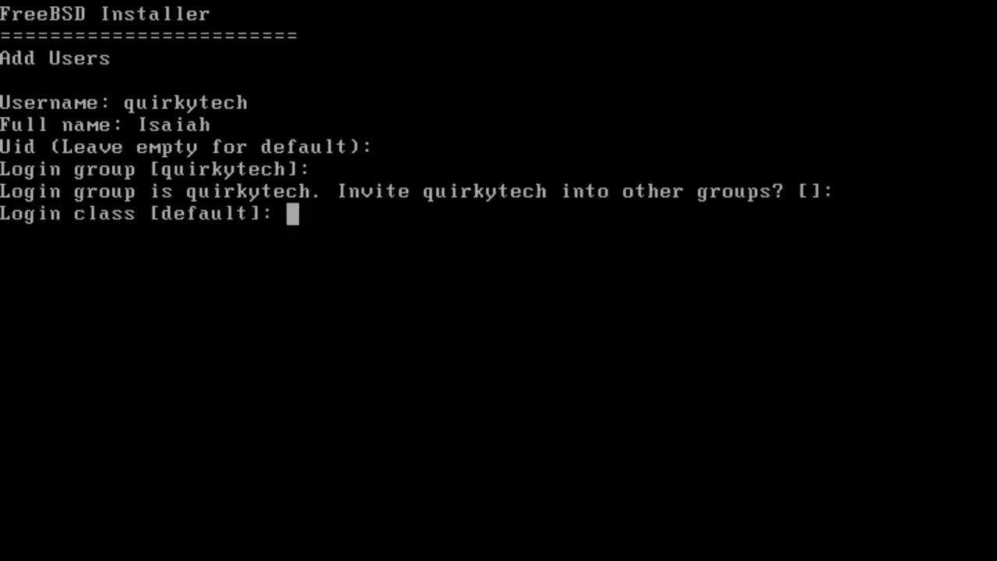
key(Return)
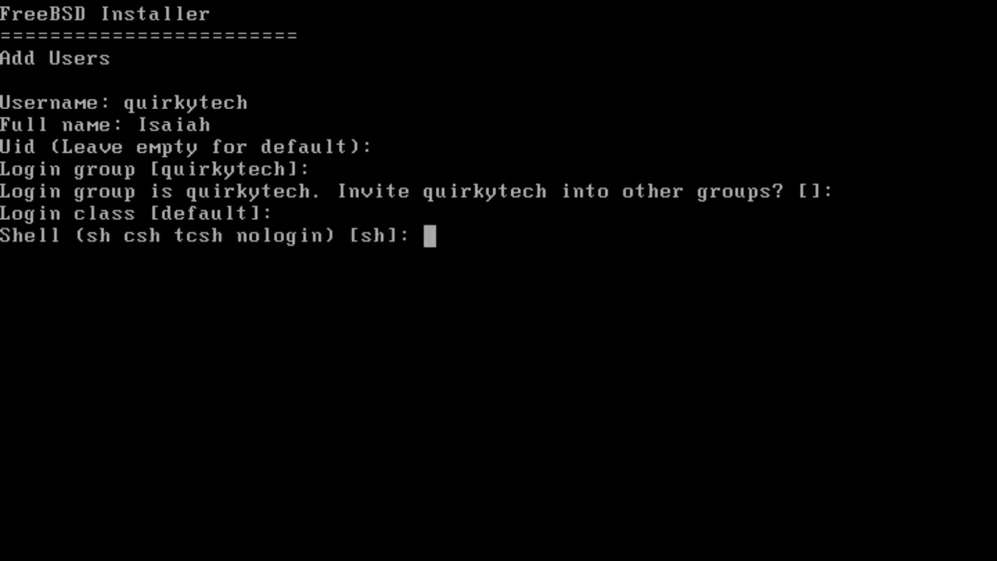
key(Return)
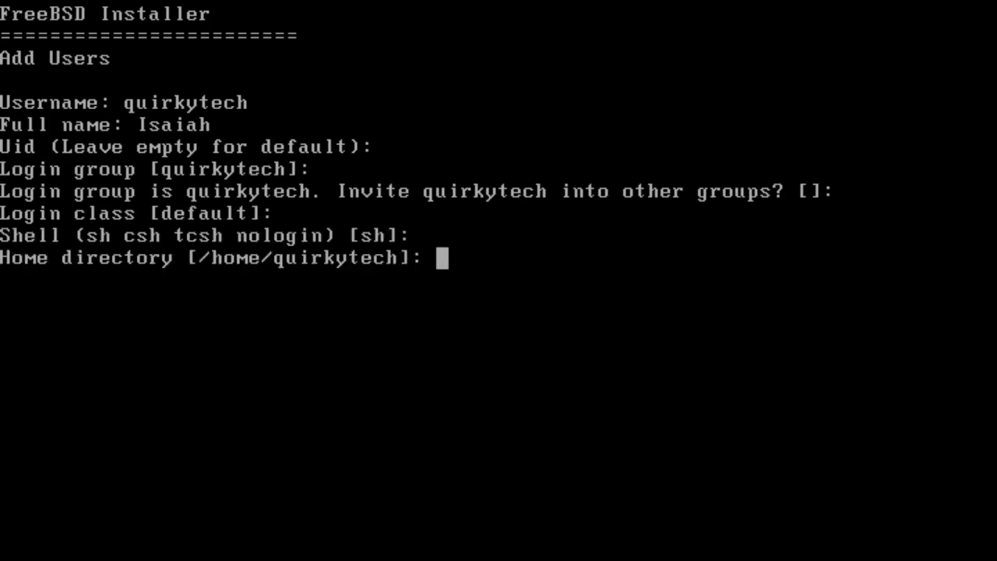
key(Return)
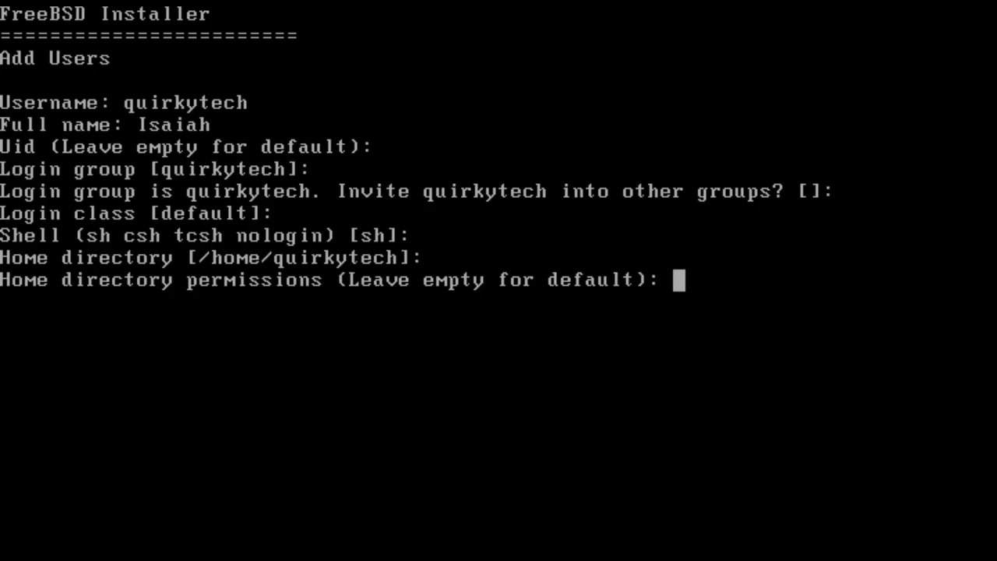
key(Return)
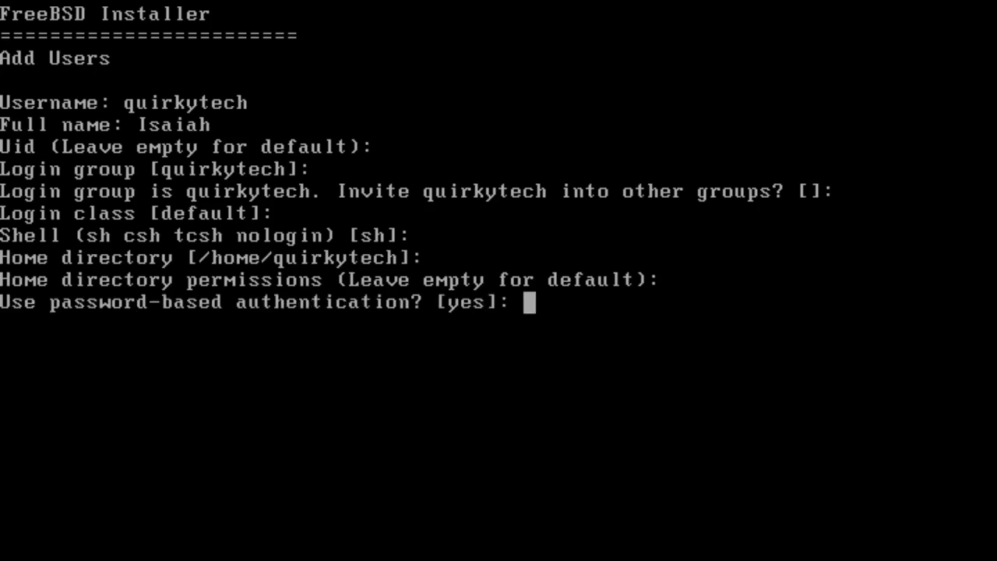
key(Return)
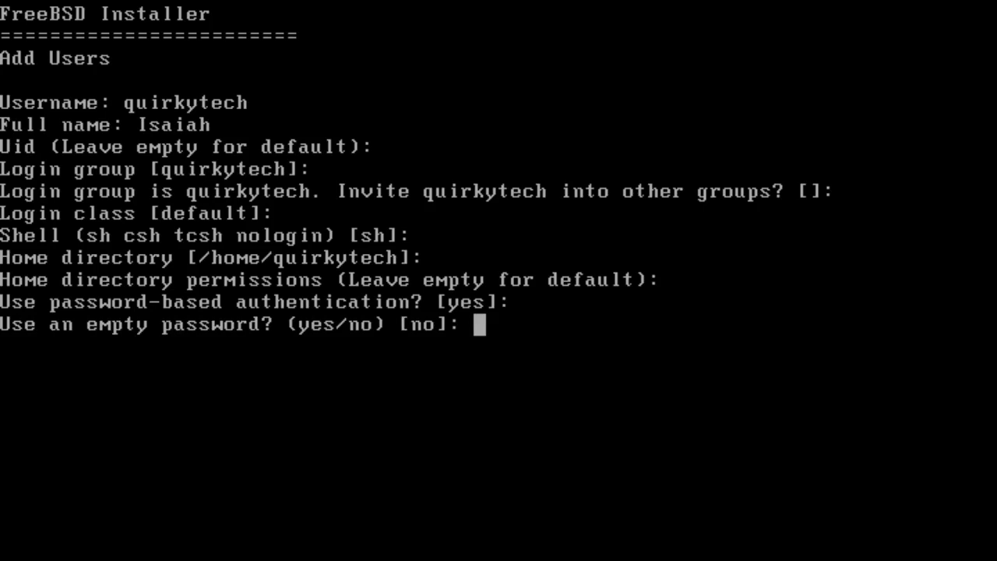
Step: Choose an empty password, leave the account unlocked, and confirm creating the user
text(yes)
key(Return)
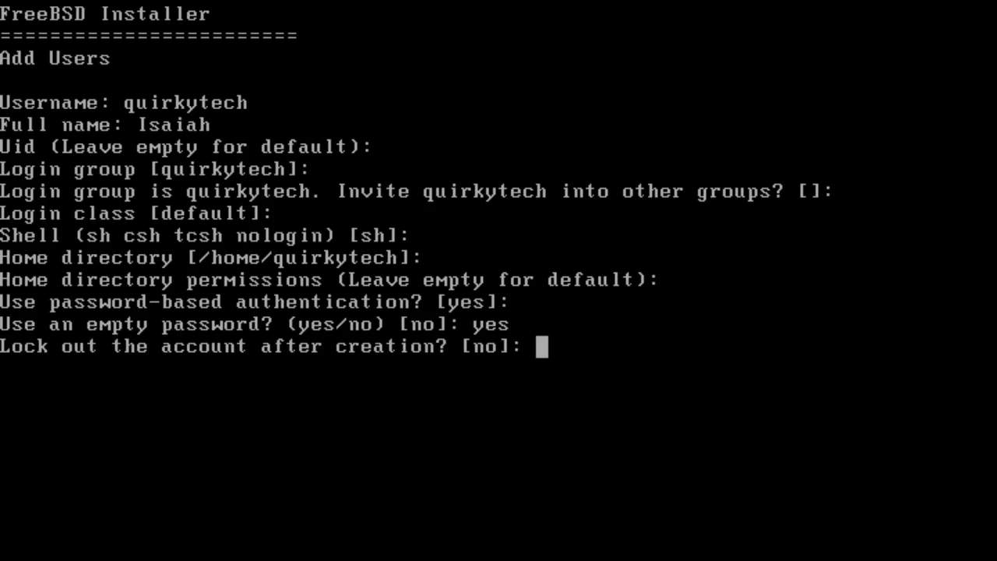
text(no)
key(Return)
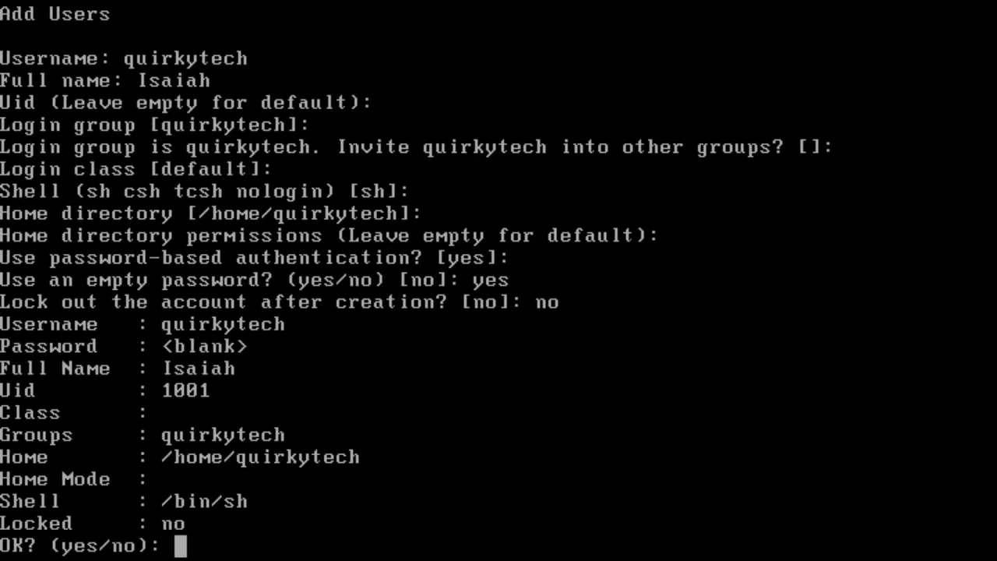
text(yes)
key(Return)
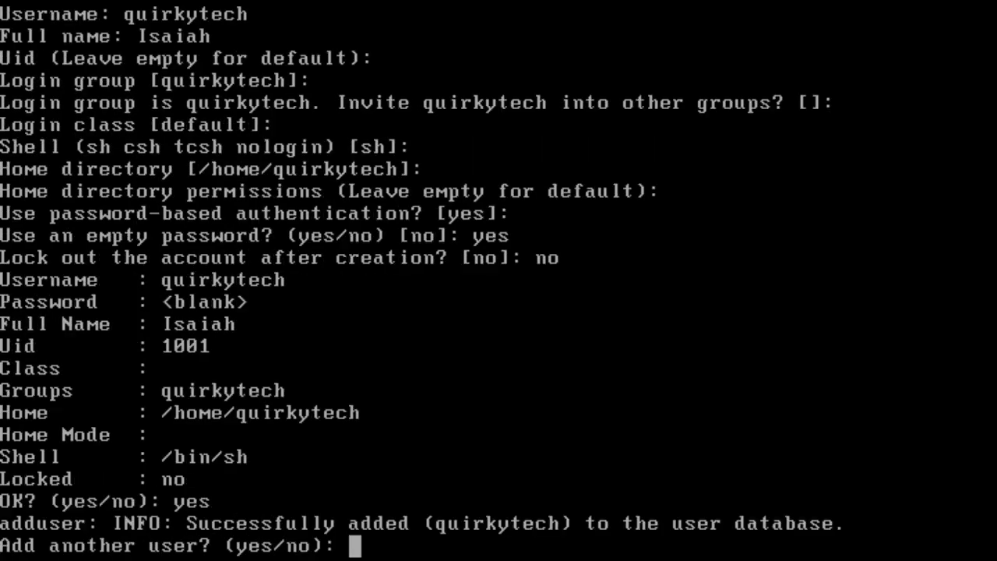
Step: Decline adding another user
text(no9)
key(Return)
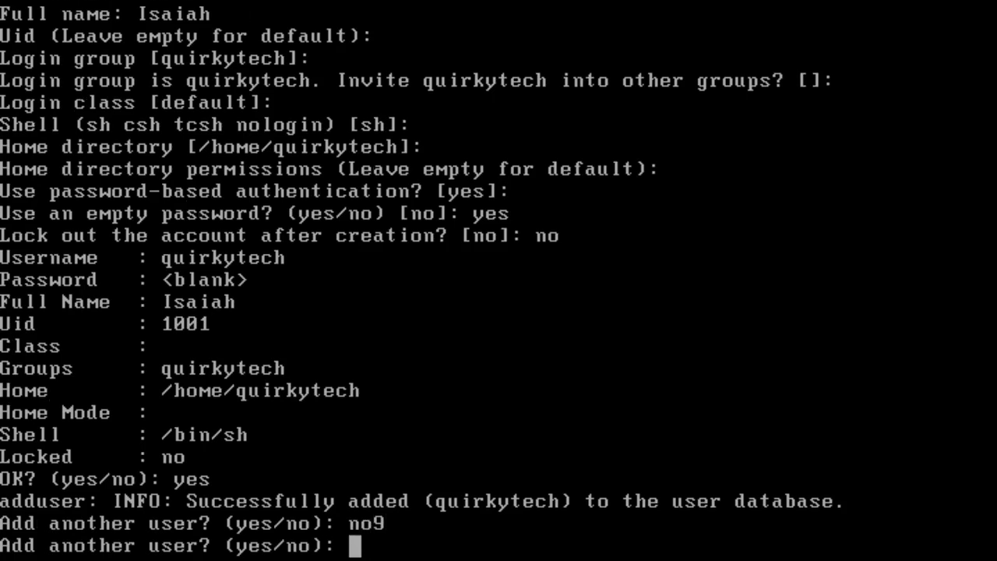
text(mo)
key(Return)
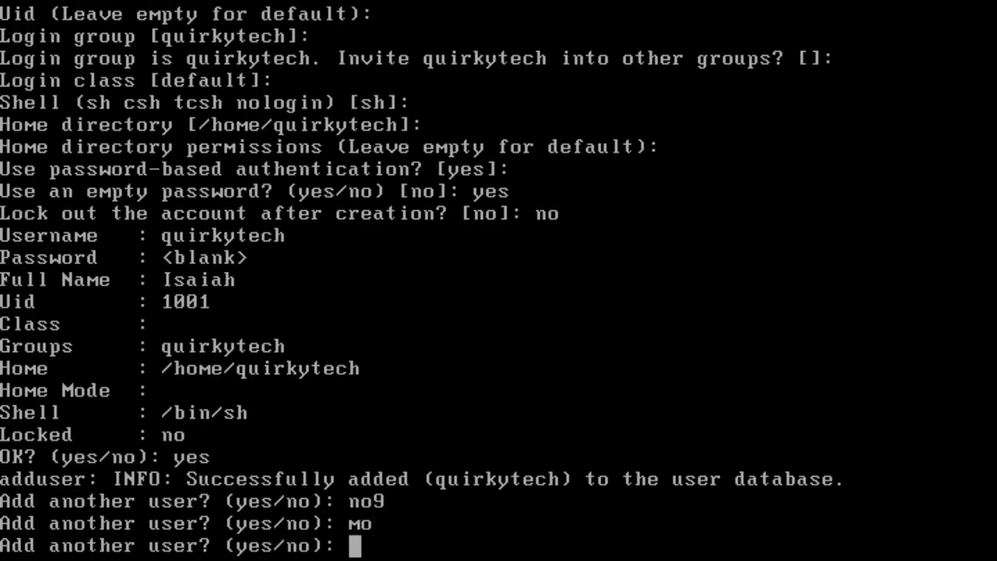
text(no)
key(Return)
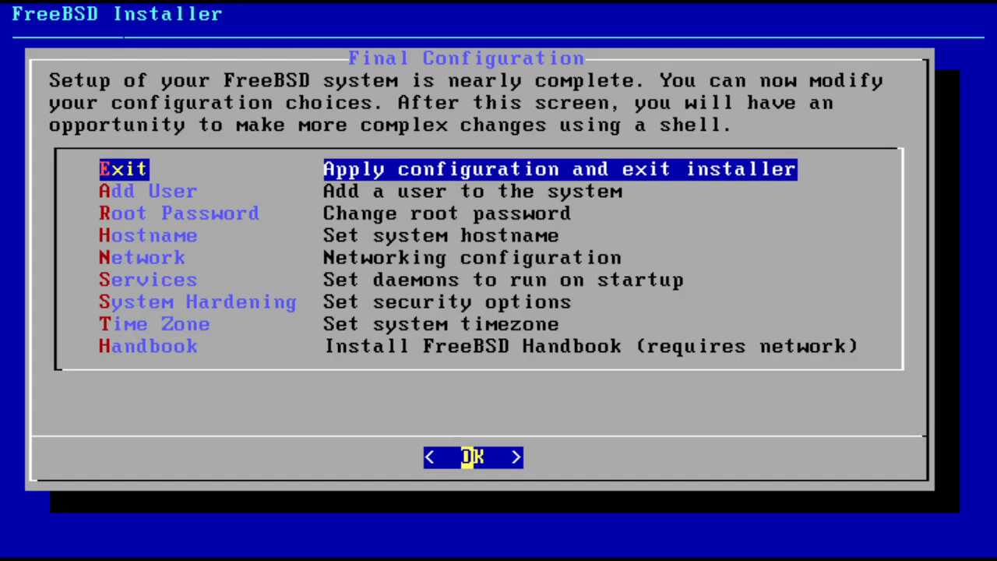
Step: Apply the configuration and exit the installer, decline opening a shell for manual changes, and reboot into the installed system
key(Return)
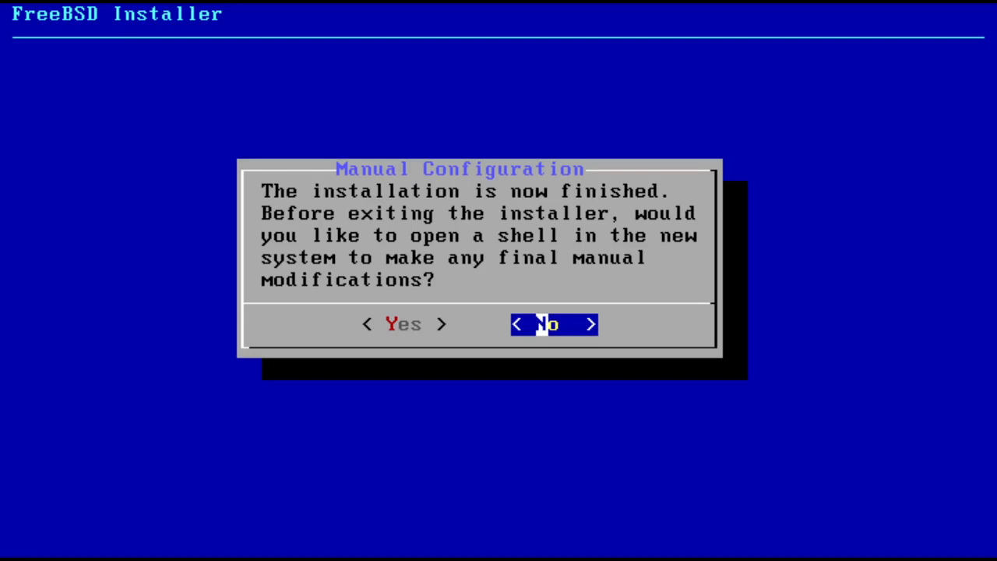
key(Left)
key(Right)
key(Return)
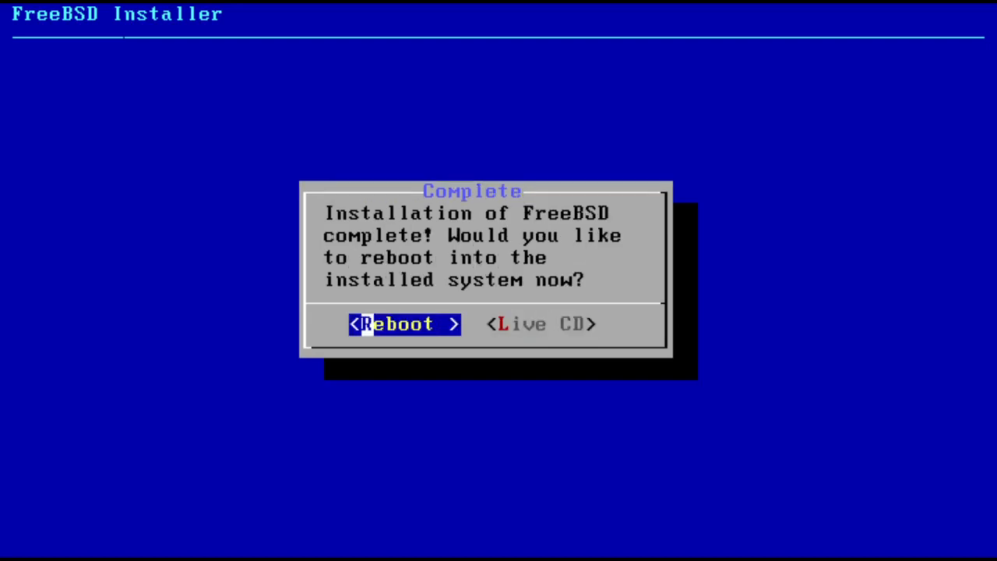
key(Return)
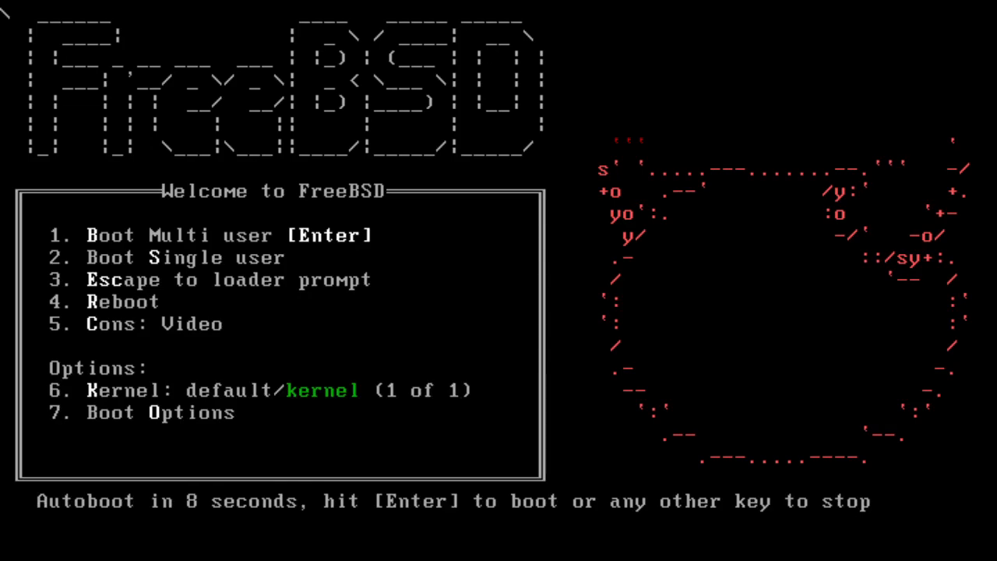
Step: Boot the installed system, open the default /bin/sh shell, and try running the userl command
key(Return)
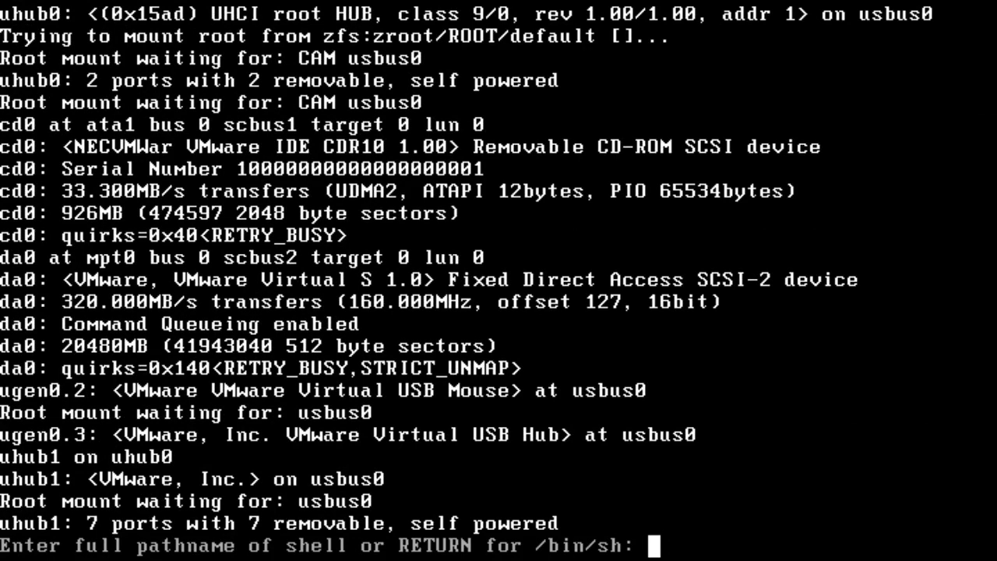
key(Return)
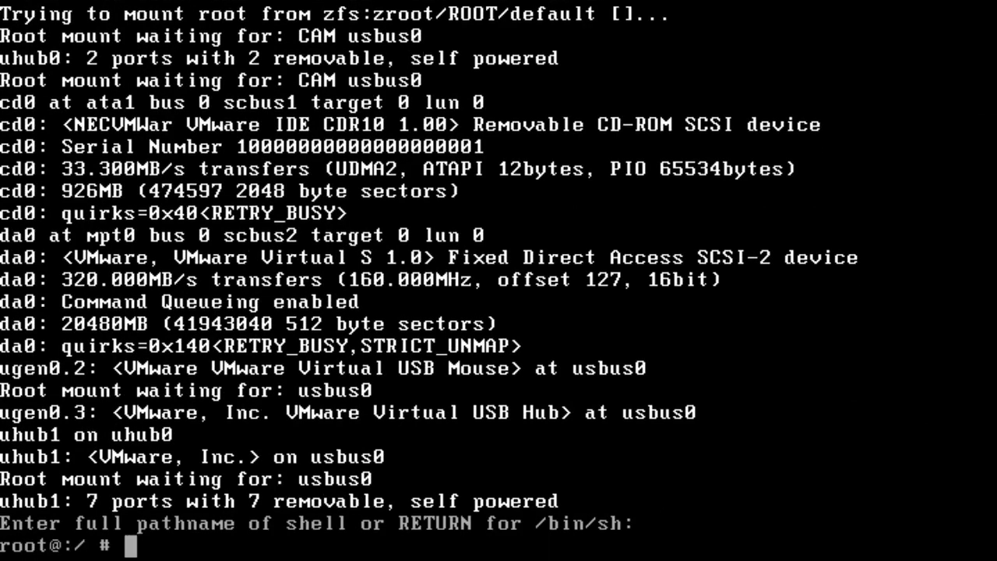
text(userl)
key(Return)
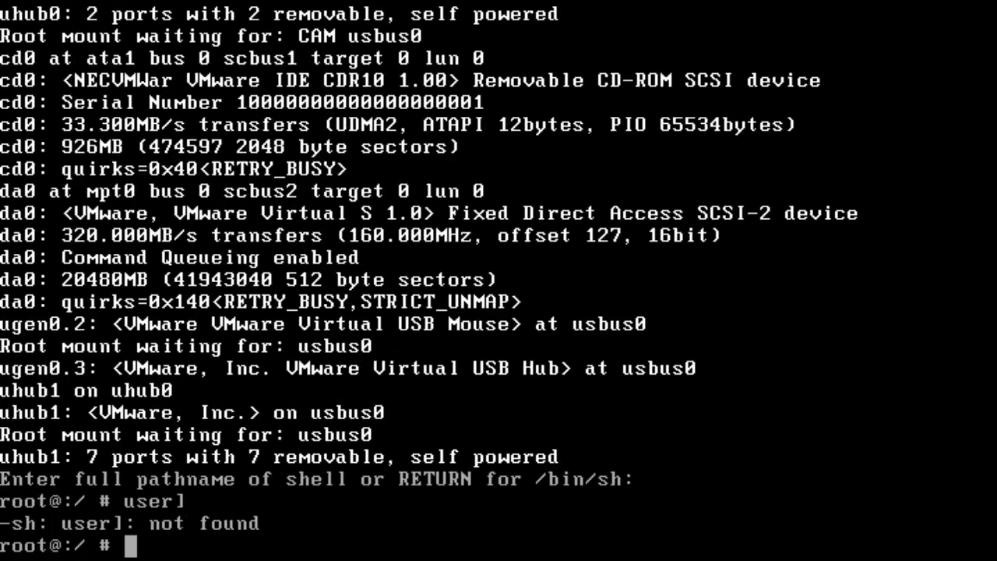
Step: Try running the sudo command in the shell
text(sudol)
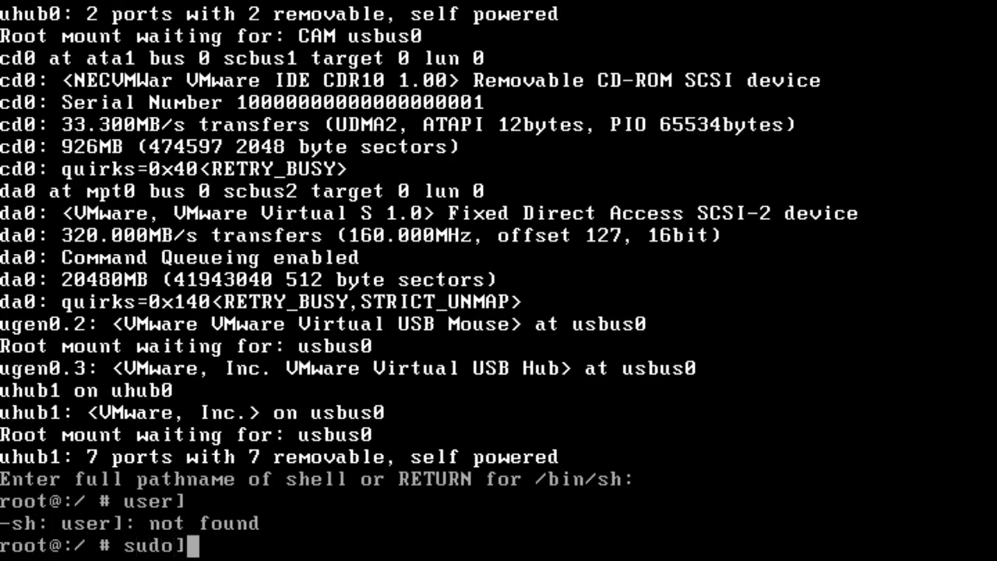
key(BackSpace)
key(Return)
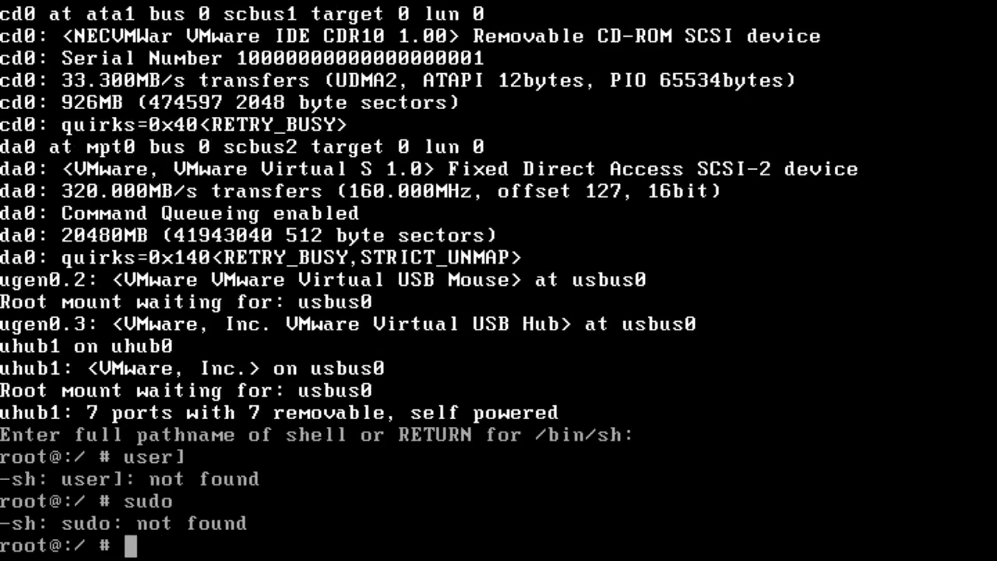
Step: List the contents of the root directory with ls
text(l;s)
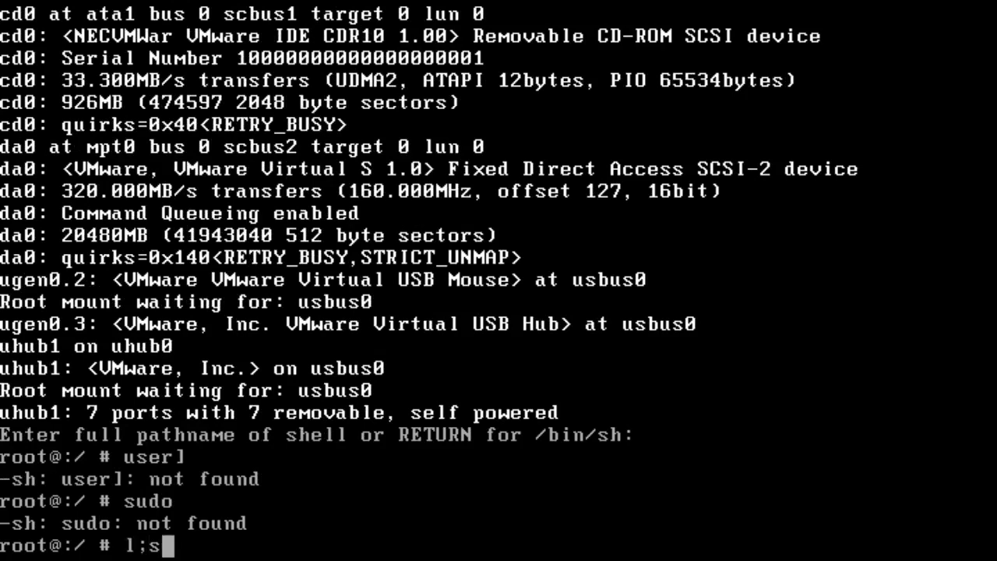
key(BackSpace)
key(BackSpace)
text(s)
key(Return)
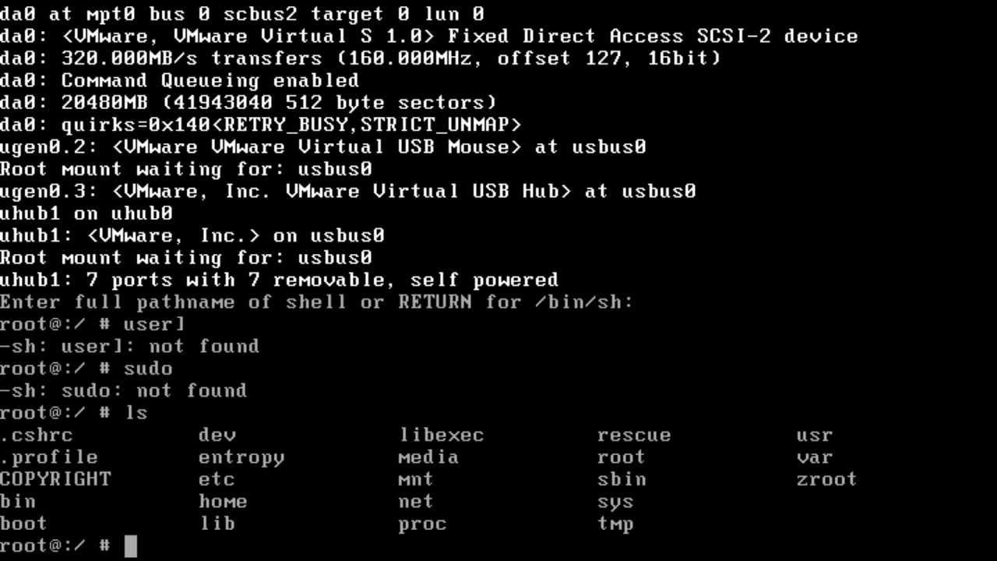
Step: Change to the home directory and try to change into dev
text(cd)
key(Return)
text(cd )
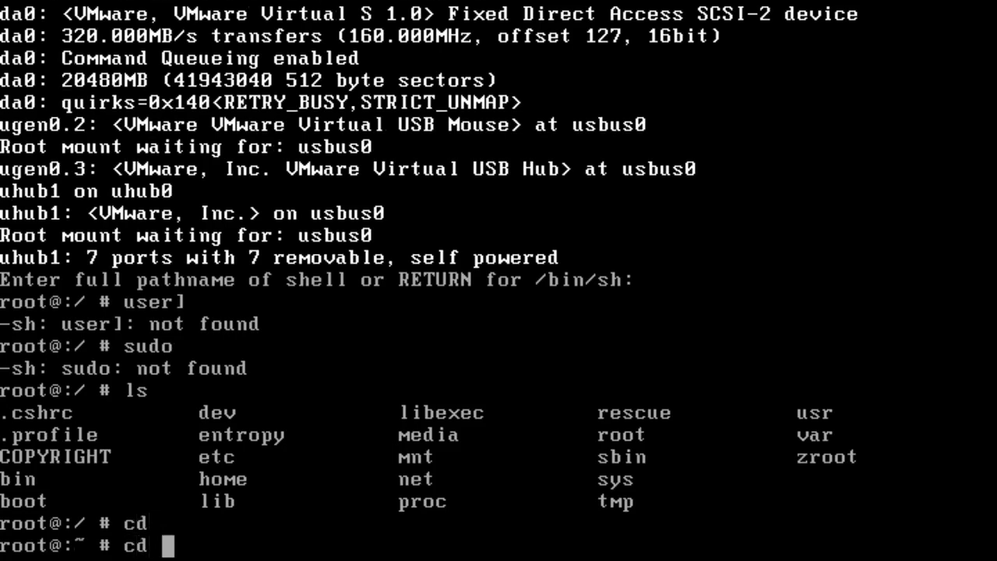
text(dev)
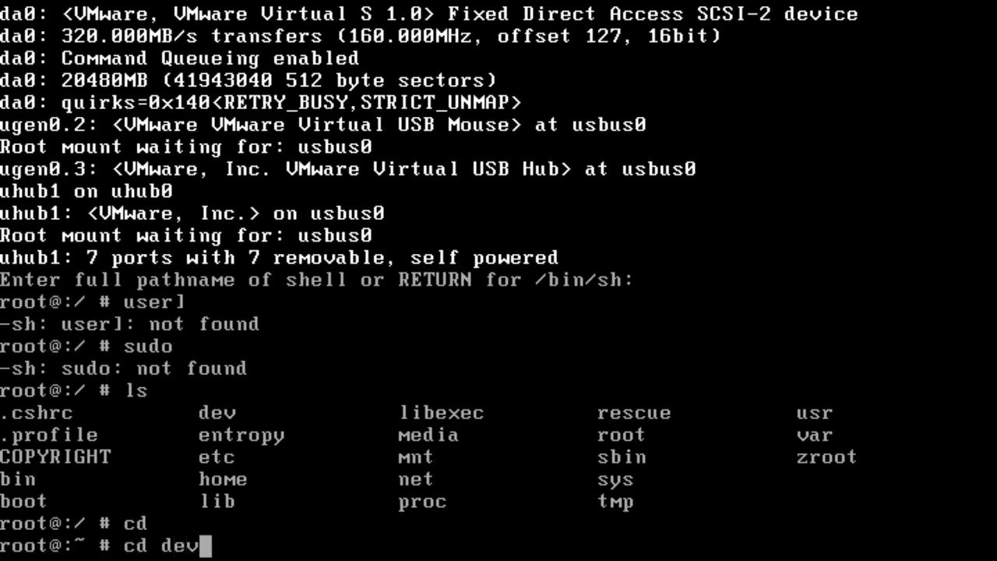
key(Return)
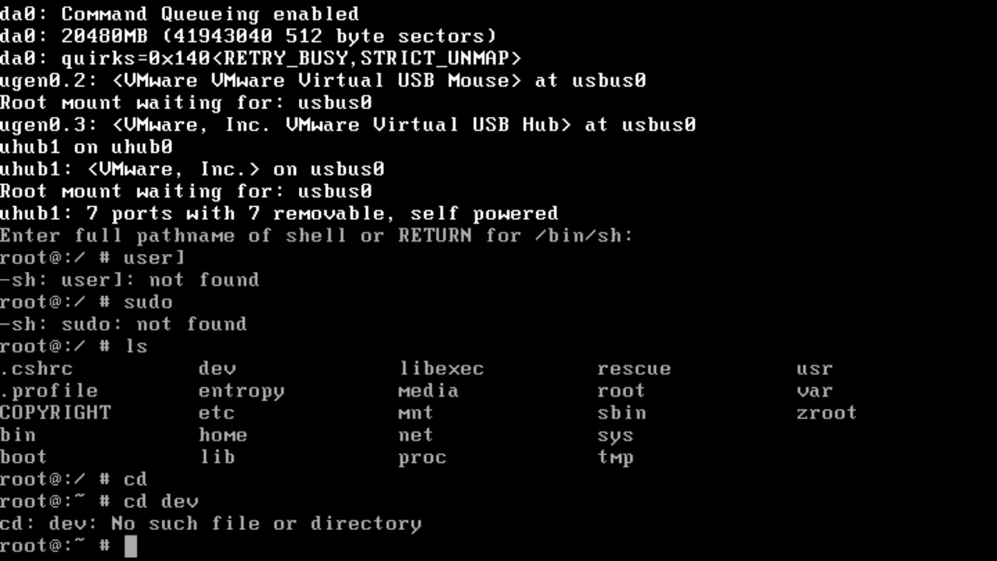
Step: Try running the su, us and user commands in the shell
key(Return)
text(su)
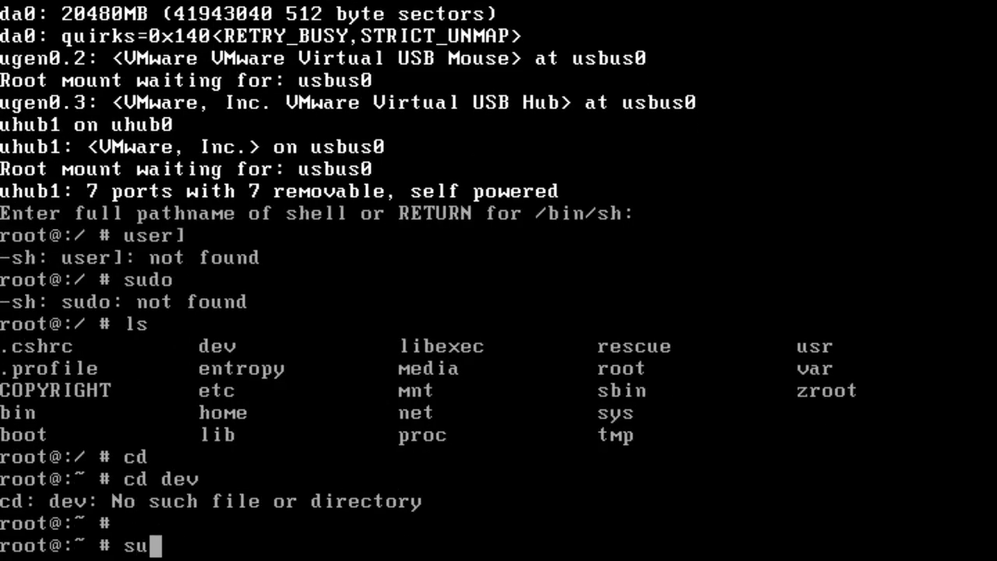
key(Return)
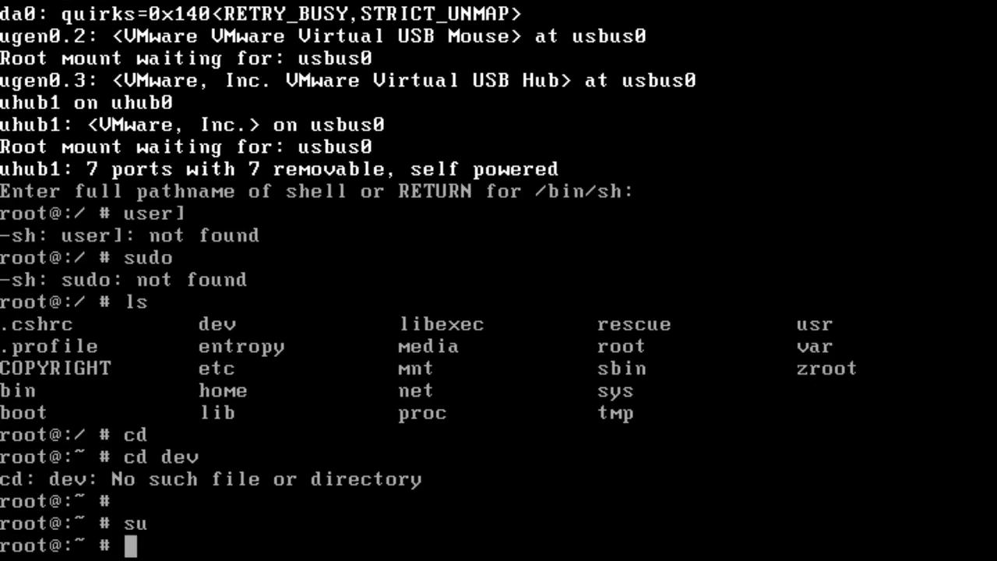
text(us)
key(Return)
text(e)
key(BackSpace)
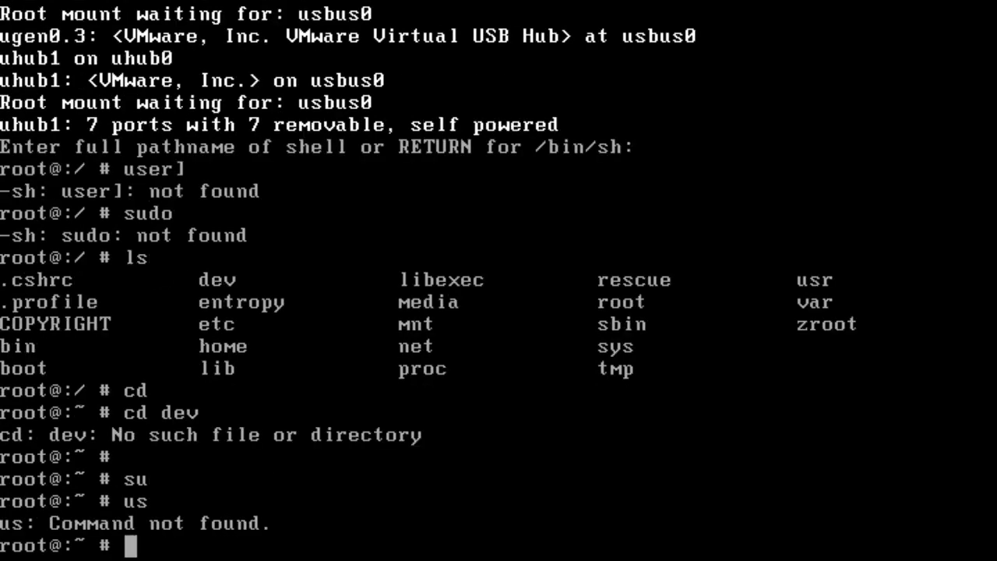
text(user)
key(Return)
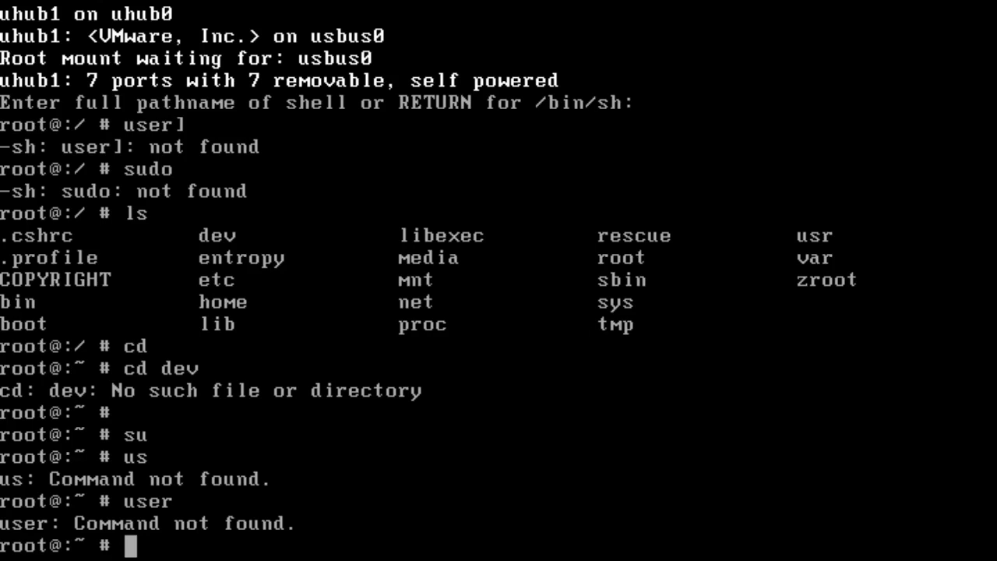
Step: Change into the /home directory, correcting the path to cd /home
text(cd home)
key(Return)
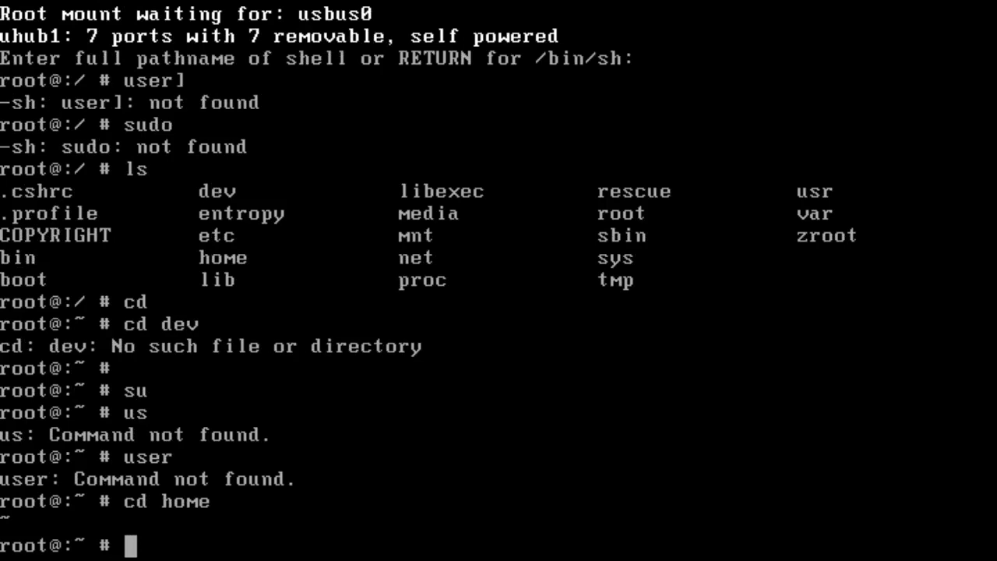
key(Up)
key(BackSpace)
key(BackSpace)
key(BackSpace)
key(BackSpace)
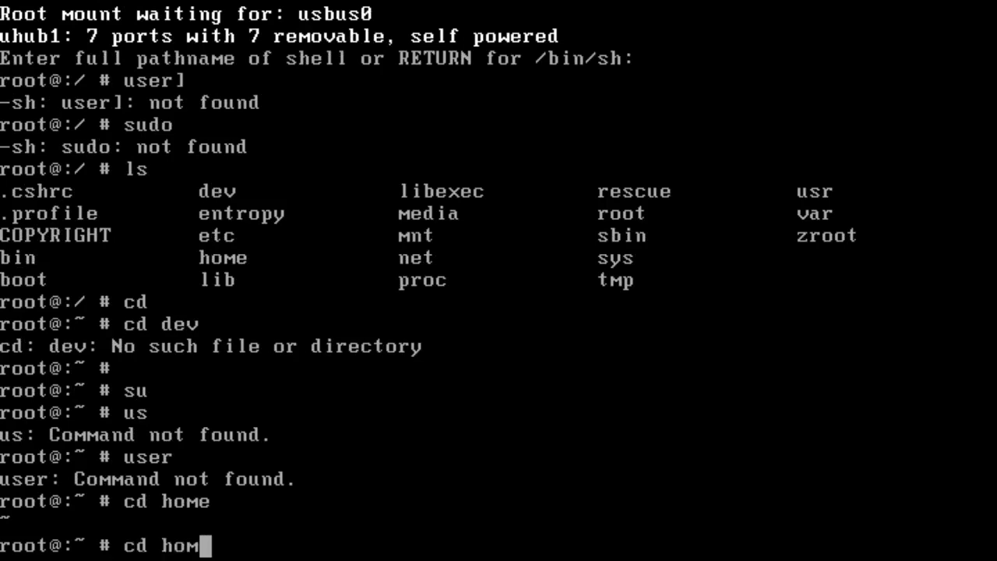
text(/home)
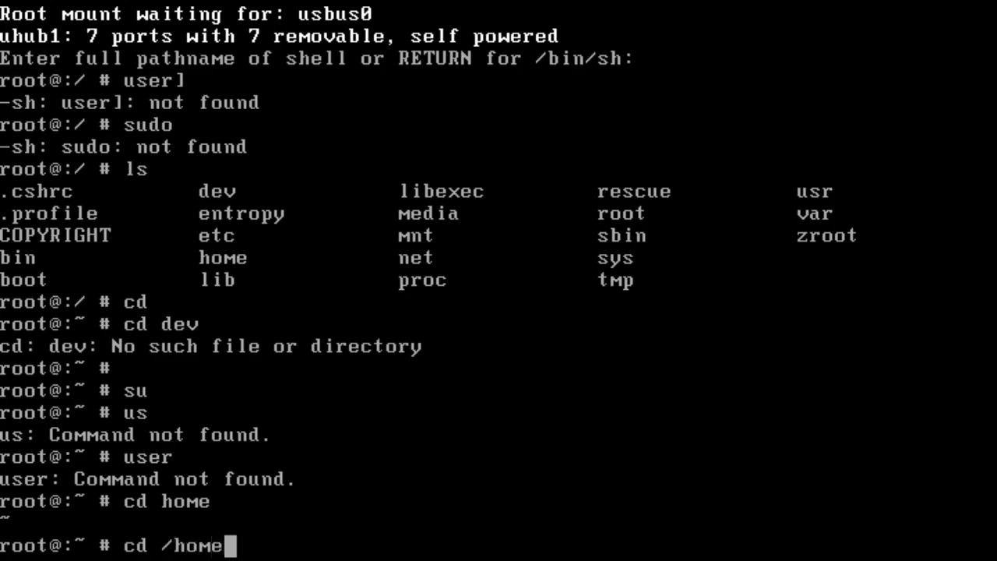
key(Return)
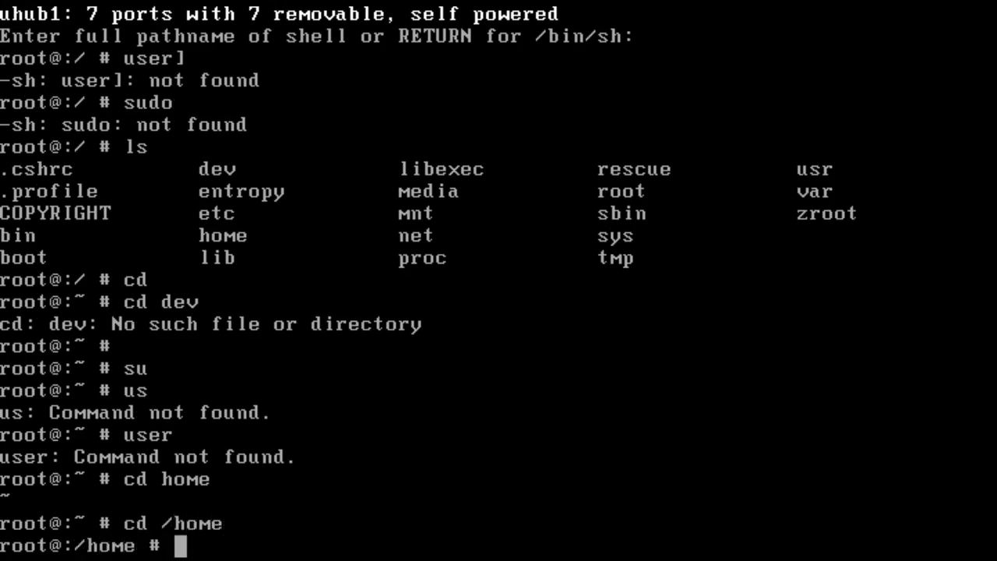
Step: List the contents of the /home directory with ls
text('ls)
key(Return)
text(;)
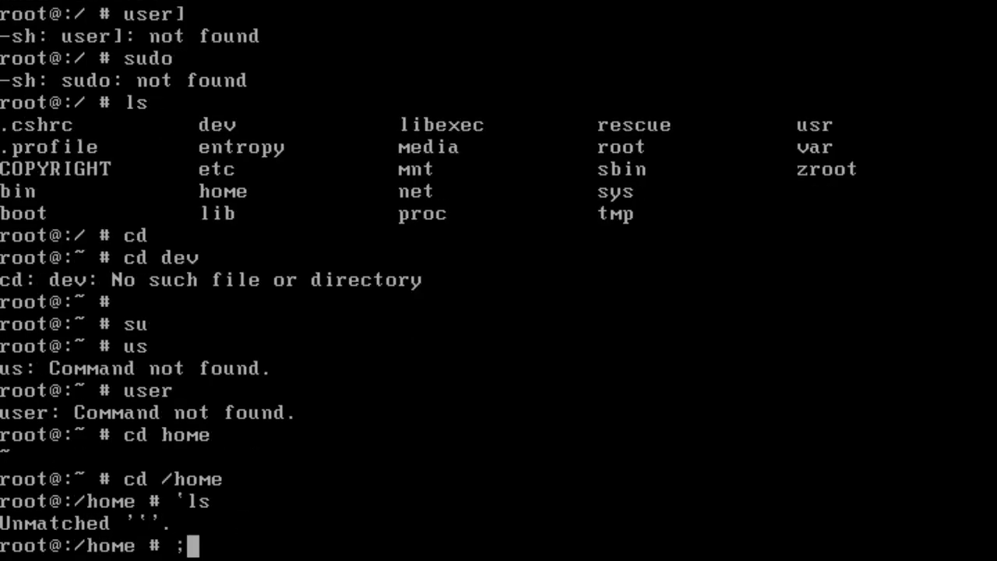
key(BackSpace)
text(ls)
key(Return)
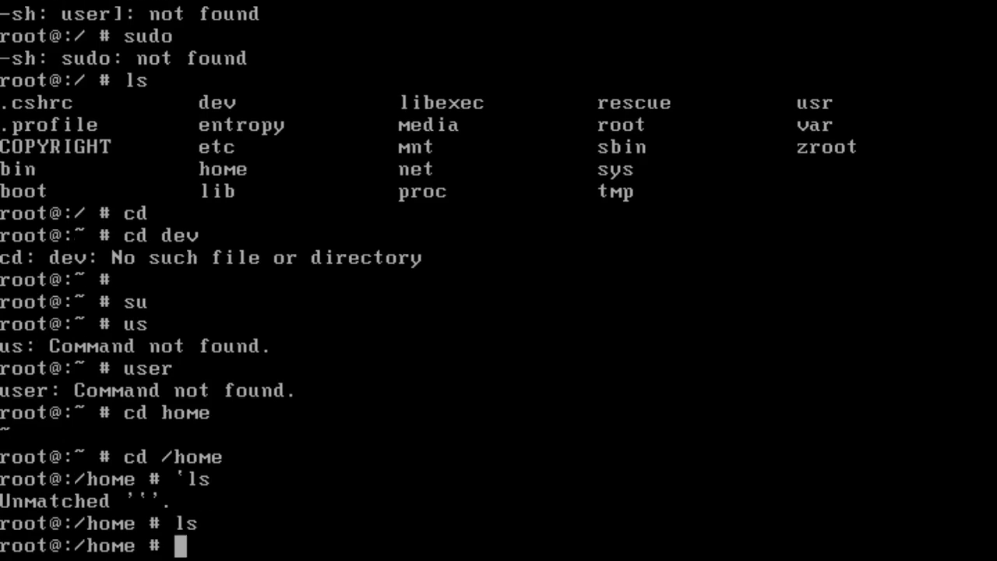
Step: Try running the wget command in the shell
text(wghe)
key(BackSpace)
key(BackSpace)
text(et)
key(Return)
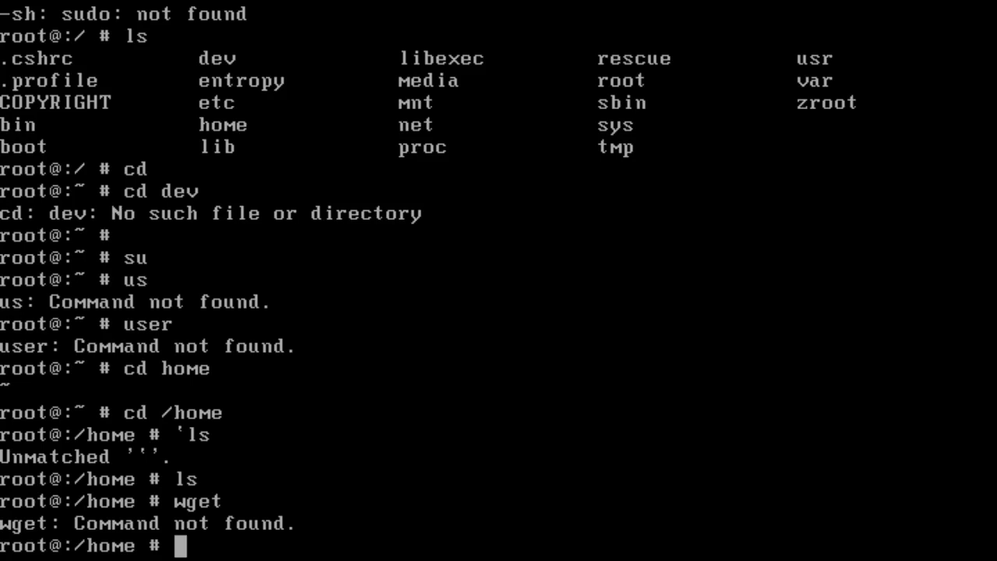
Step: Close the FreeBSD 12 64-bit VM tab, power off the virtual machine, and close VMware Workstation
key(ctrl+alt)
mouse_move(199, 1)
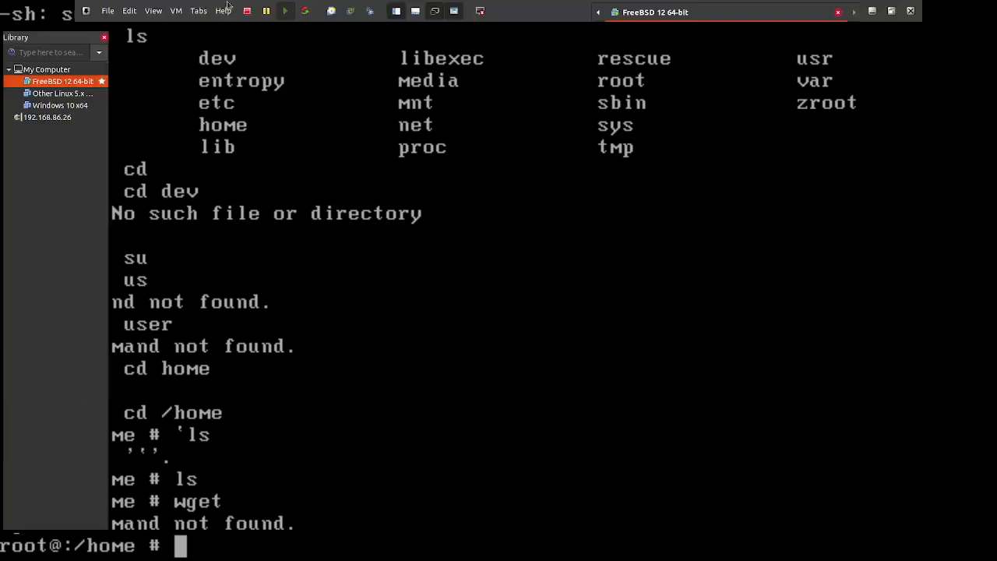
click(838, 12)
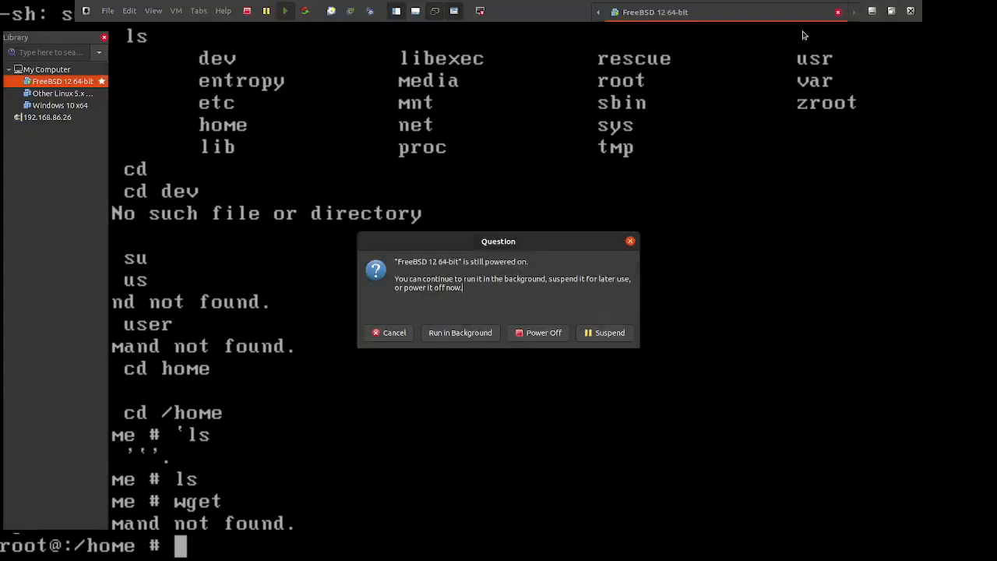
click(536, 332)
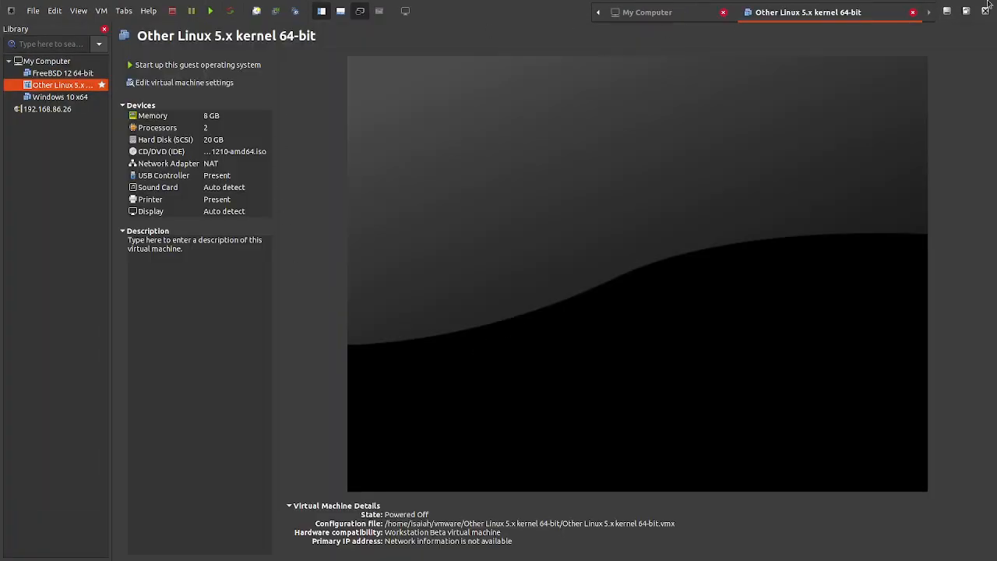
click(986, 10)
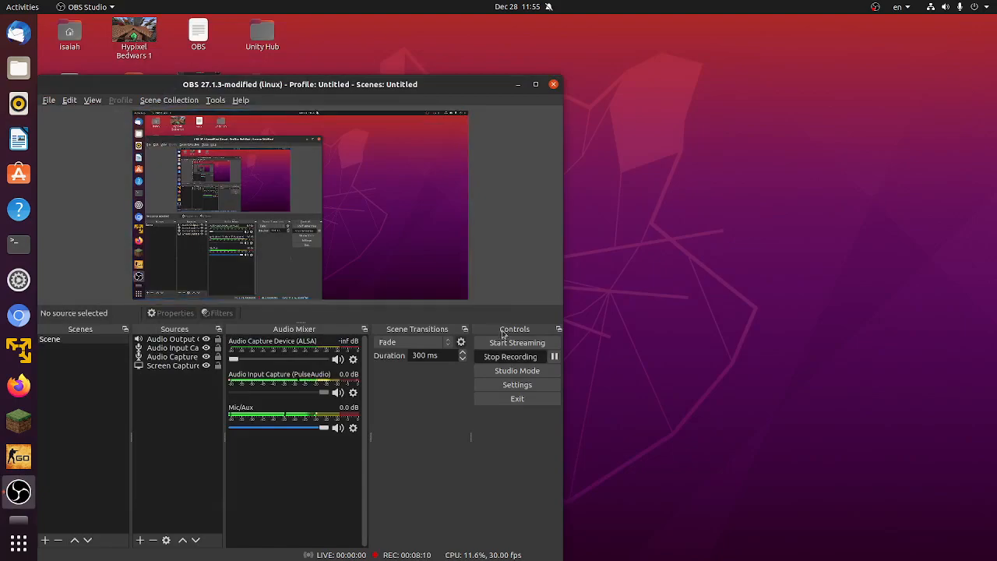